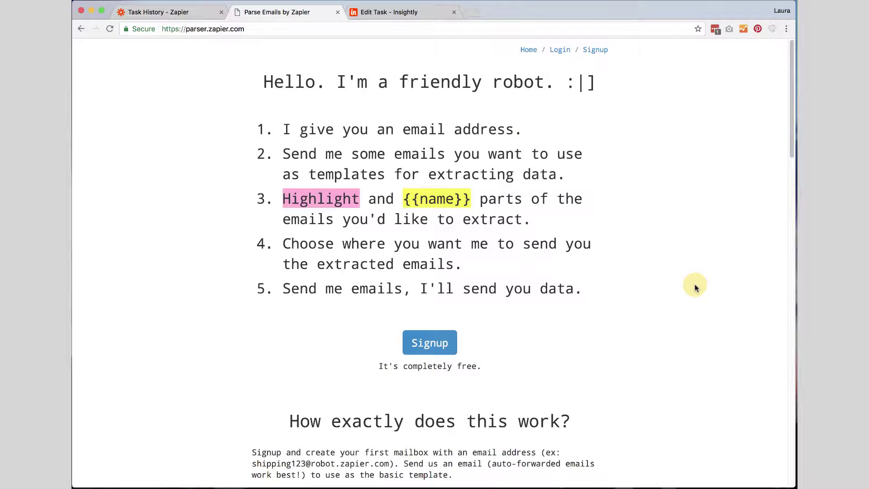
# Log in to Zapier Email Parser with the saved credentials and dismiss the save-password prompt
pyautogui.moveTo(186, 29); pyautogui.dragTo(252, 30)
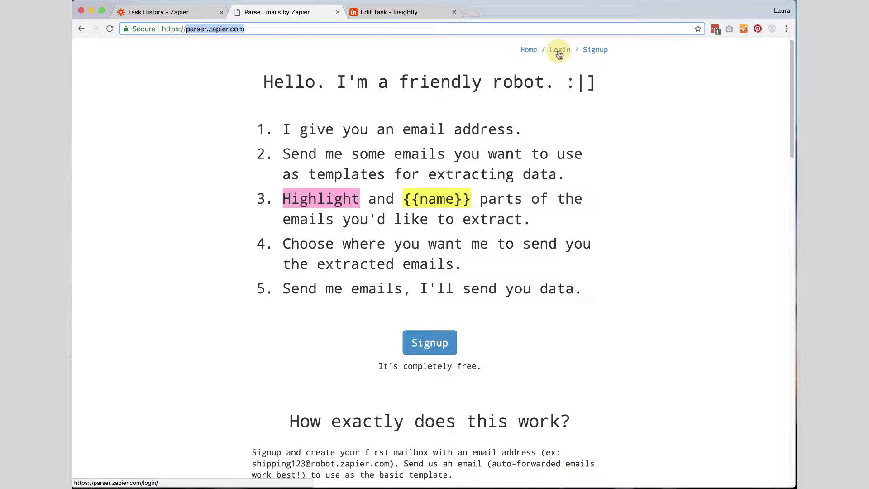
pyautogui.click(560, 54)
pyautogui.click(273, 202)
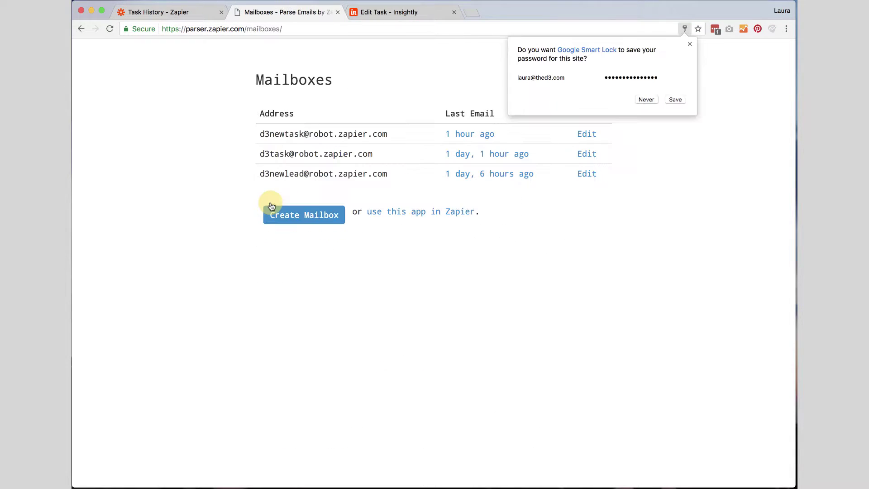
pyautogui.click(688, 45)
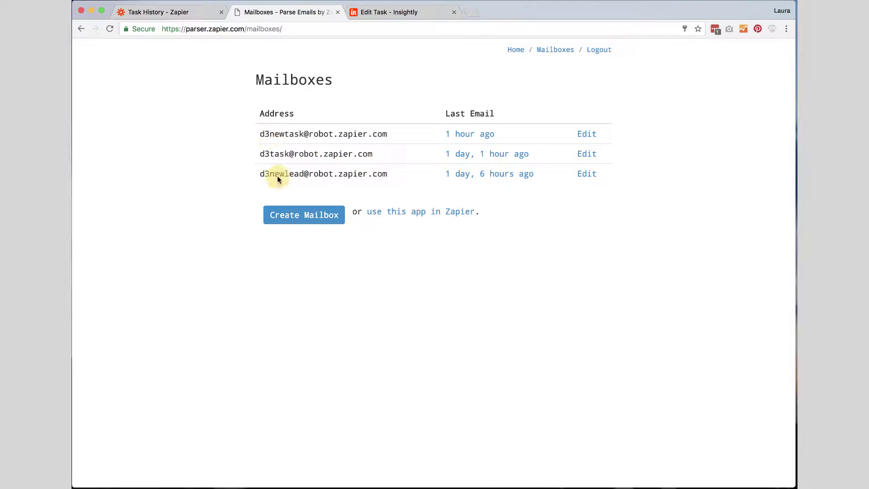
# Create a new parser mailbox and try saving it with the address d3newlead
pyautogui.click(319, 218)
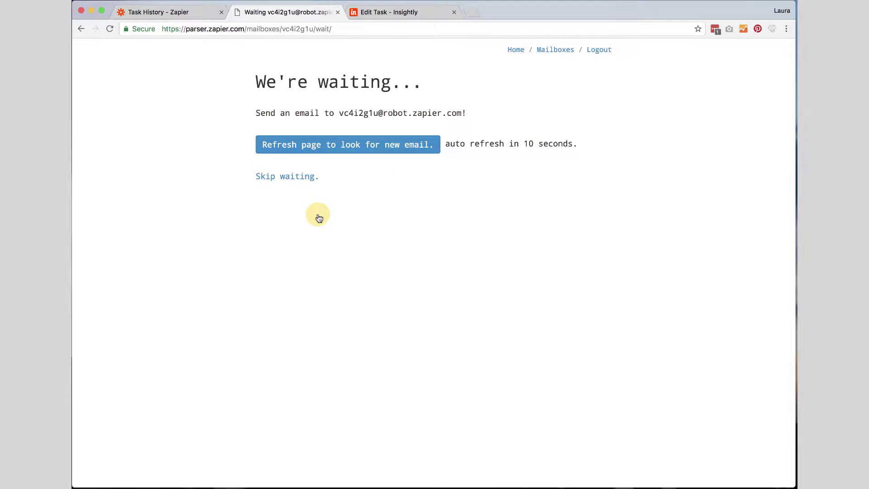
pyautogui.moveTo(340, 112); pyautogui.dragTo(378, 113)
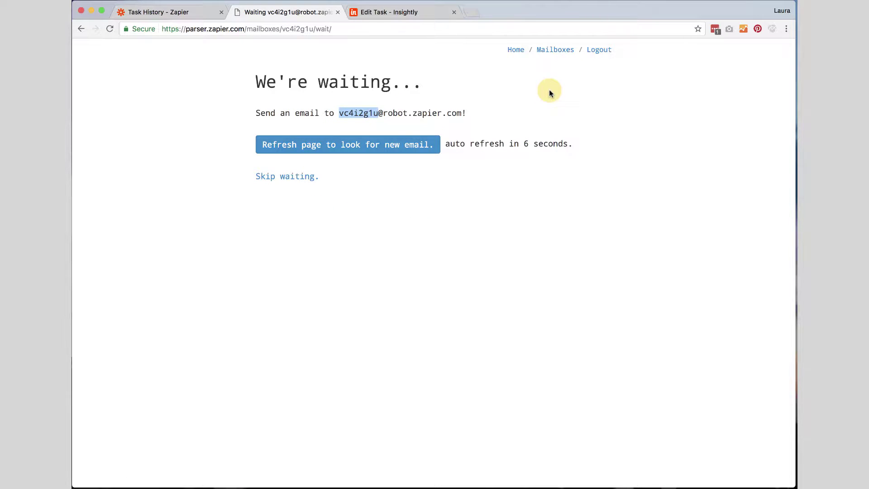
pyautogui.click(277, 181)
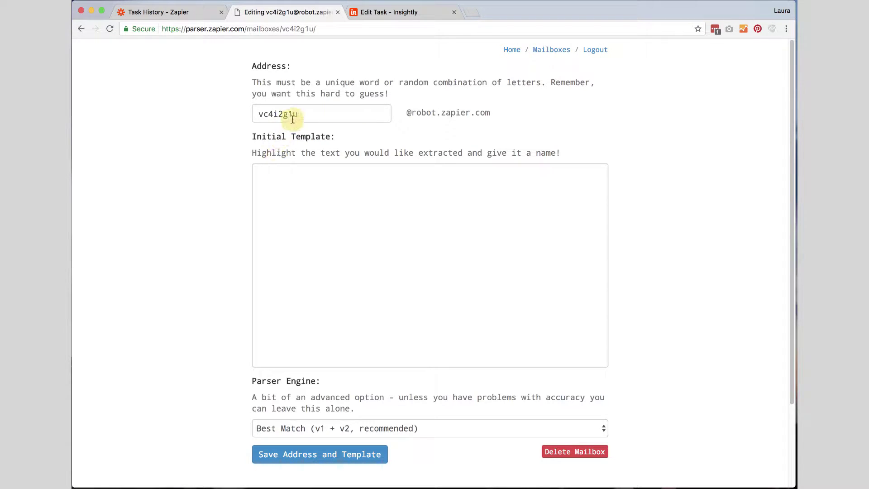
pyautogui.moveTo(298, 114); pyautogui.dragTo(256, 112)
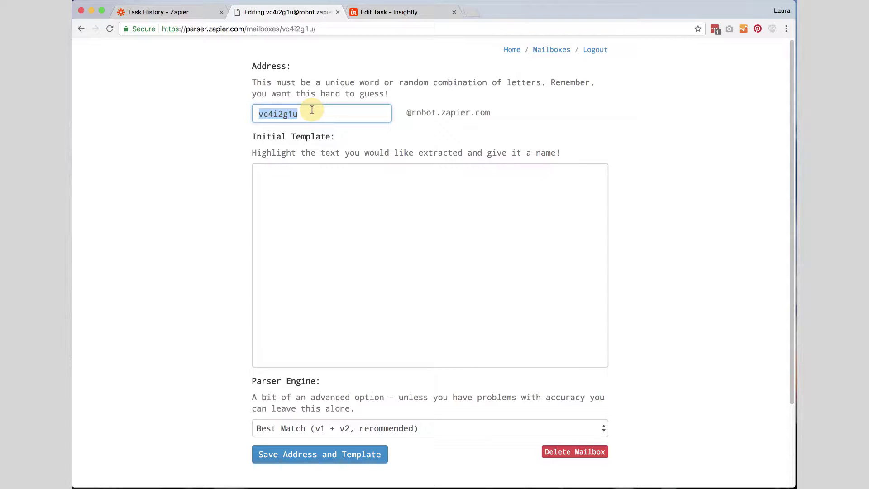
pyautogui.write('d3')
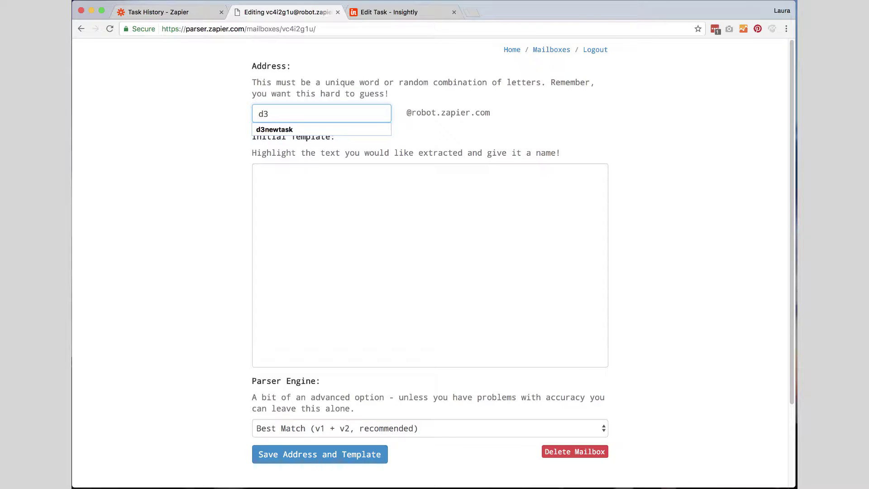
pyautogui.write('newlead')
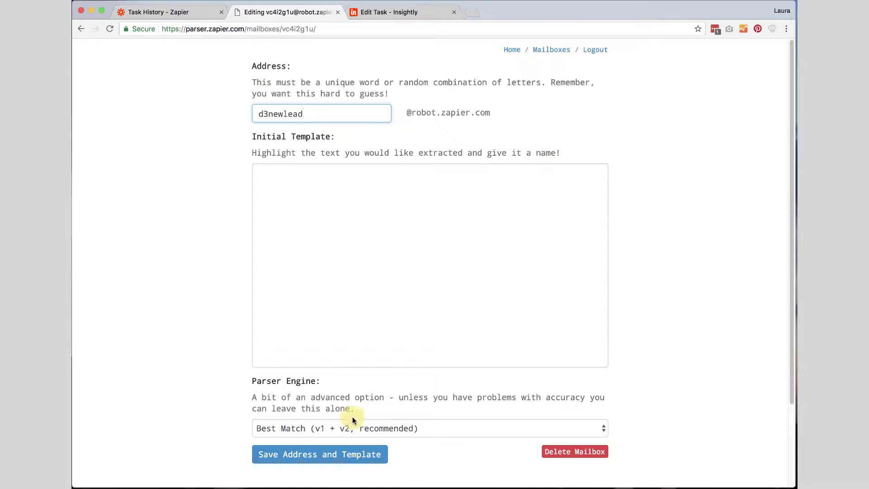
pyautogui.click(313, 455)
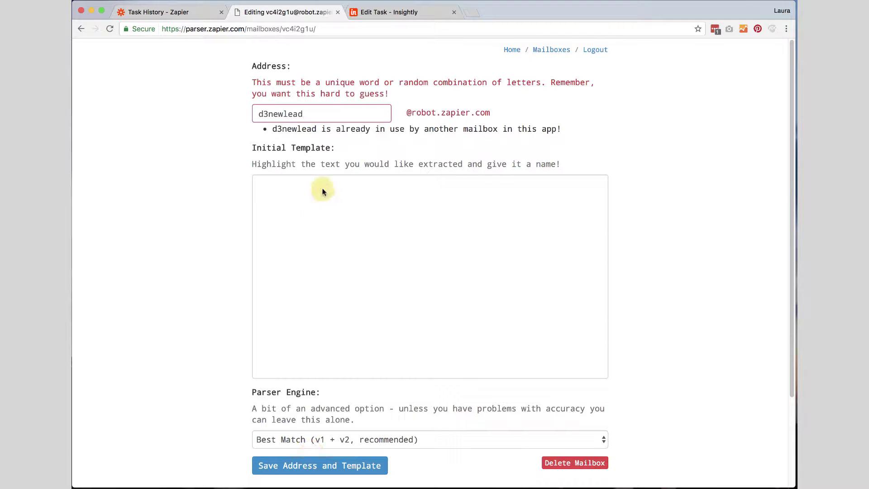
# Change the mailbox address to d3lead and save the address and template
pyautogui.click(306, 113)
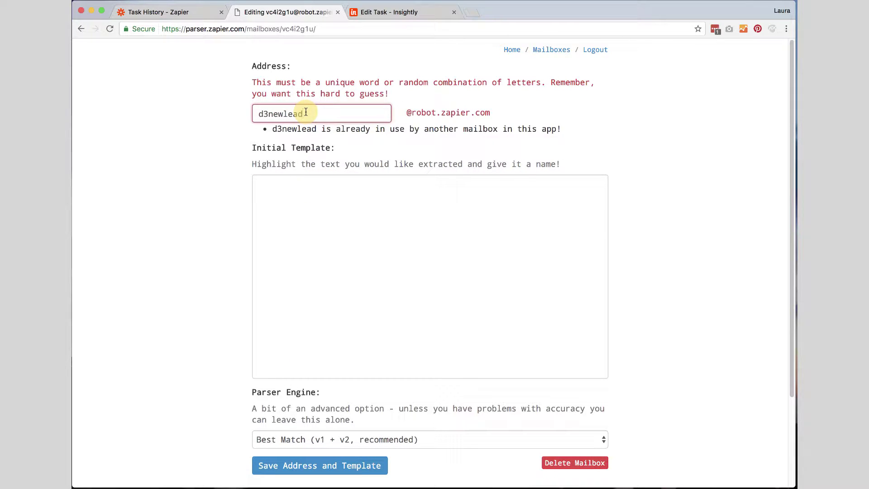
pyautogui.press('Left')
pyautogui.press('BackSpace')
pyautogui.press('BackSpace')
pyautogui.press('BackSpace')
pyautogui.click(321, 219)
pyautogui.click(334, 465)
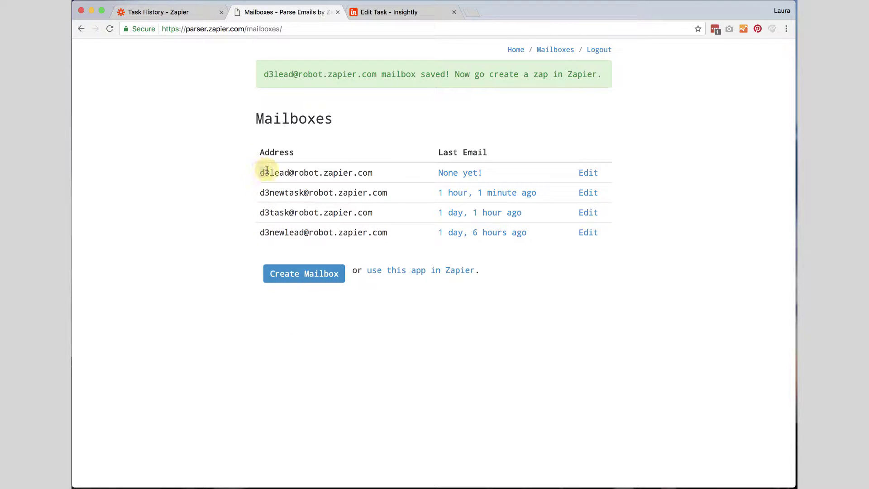
# Highlight the d3lead and d3newlead mailboxes, then bring the introduction email into view
pyautogui.moveTo(270, 170); pyautogui.dragTo(372, 173)
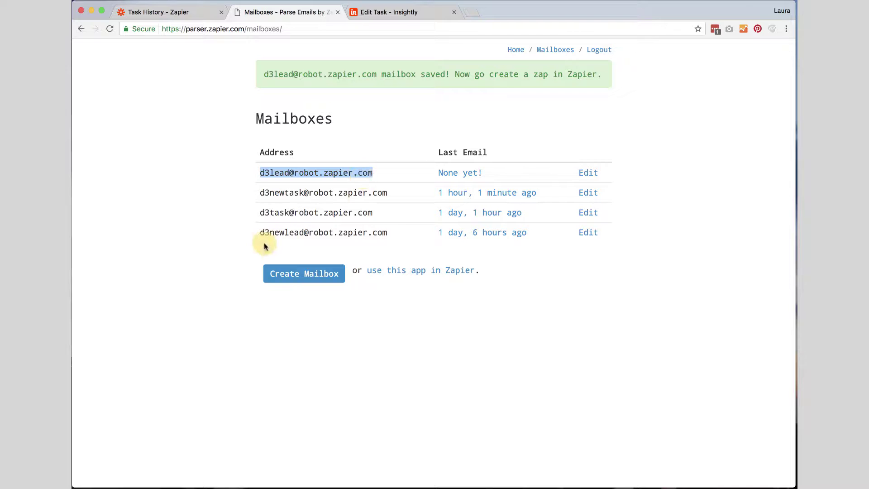
pyautogui.moveTo(260, 232); pyautogui.dragTo(306, 232)
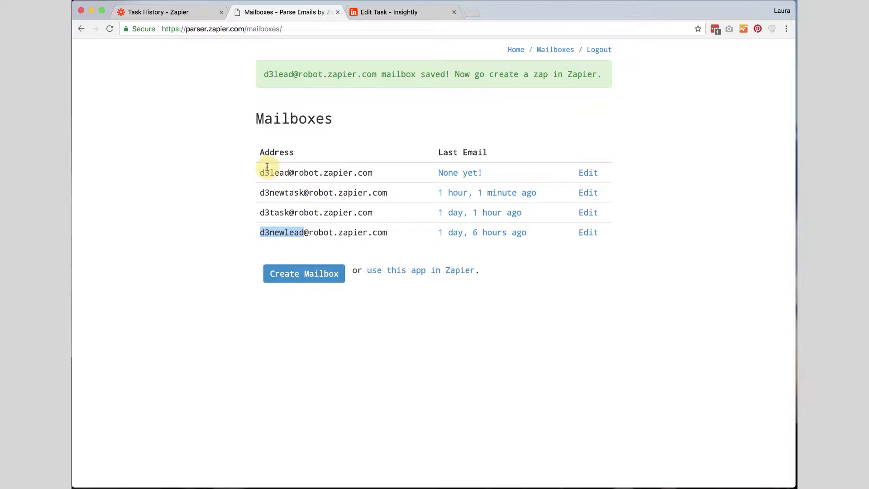
pyautogui.moveTo(259, 173); pyautogui.dragTo(483, 171)
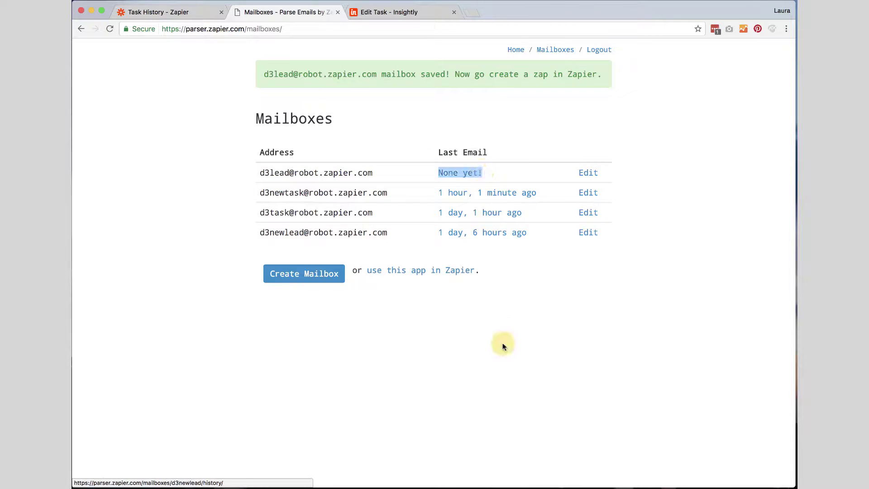
pyautogui.click(520, 488)
pyautogui.moveTo(502, 488); pyautogui.dragTo(494, 118)
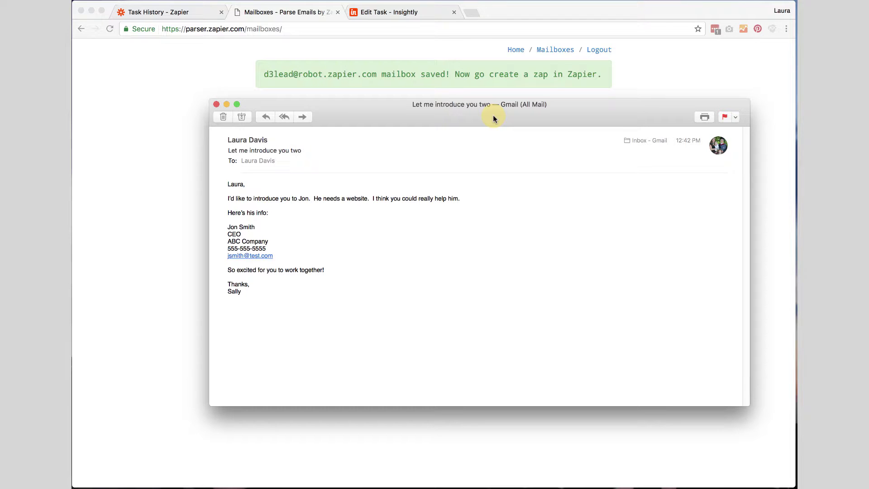
pyautogui.moveTo(240, 241)
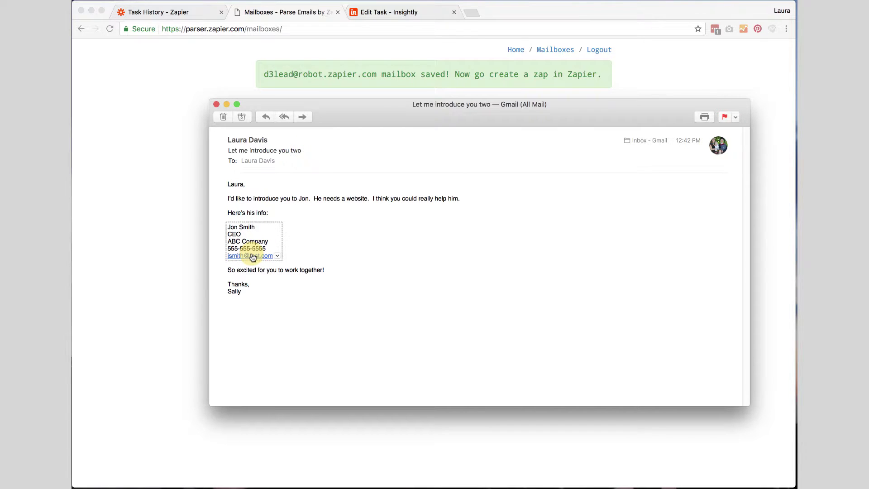
pyautogui.click(301, 119)
pyautogui.moveTo(328, 112); pyautogui.dragTo(337, 200)
pyautogui.doubleClick(305, 279)
pyautogui.tripleClick(305, 278)
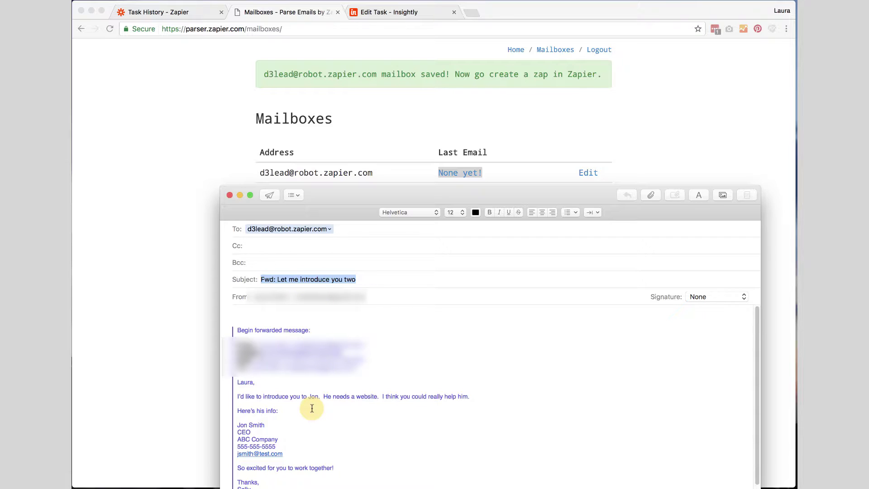
pyautogui.write('New Lead')
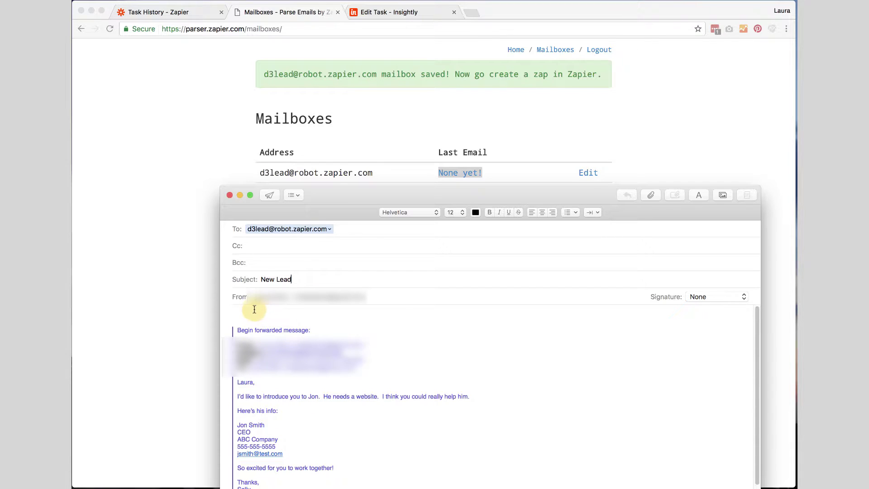
pyautogui.click(235, 312)
# Delete the forwarded header, greeting, closing lines and signature from the message body
pyautogui.moveTo(259, 315); pyautogui.dragTo(289, 417)
pyautogui.press('BackSpace')
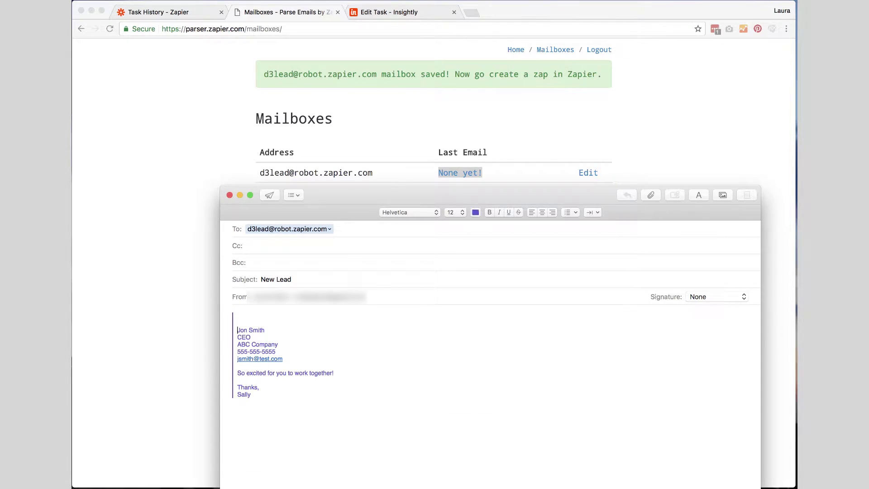
pyautogui.press('Down')
pyautogui.press('Down')
pyautogui.press('Down')
pyautogui.press('Down')
pyautogui.press('Down')
pyautogui.press('Down')
pyautogui.press('Down')
pyautogui.press('shift+super+Down')
pyautogui.press('BackSpace')
pyautogui.press('Up')
pyautogui.press('Up')
pyautogui.press('Up')
pyautogui.press('Up')
pyautogui.press('Up')
pyautogui.press('Up')
pyautogui.press('BackSpace')
pyautogui.press('BackSpace')
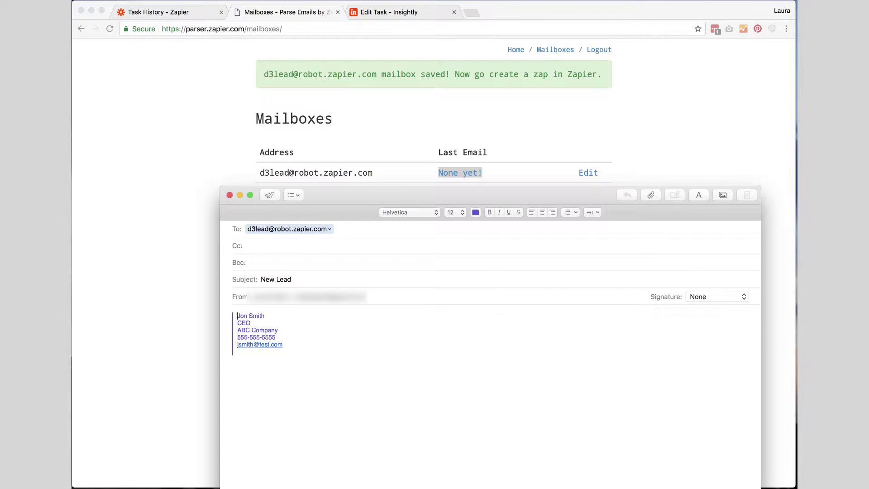
# Label the contact detail lines Name::, Title::, Company::, Phone:: and Email::
pyautogui.write('Name:: Jon')
pyautogui.write(' Smith ')
pyautogui.write('Title:')
pyautogui.write(':')
pyautogui.click(252, 330)
pyautogui.write('Company')
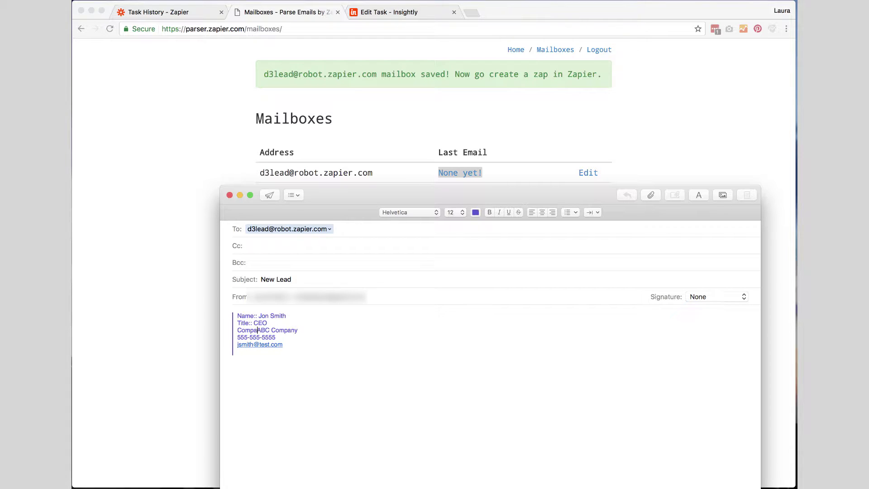
pyautogui.press('BackSpace')
pyautogui.write(':: Phone:')
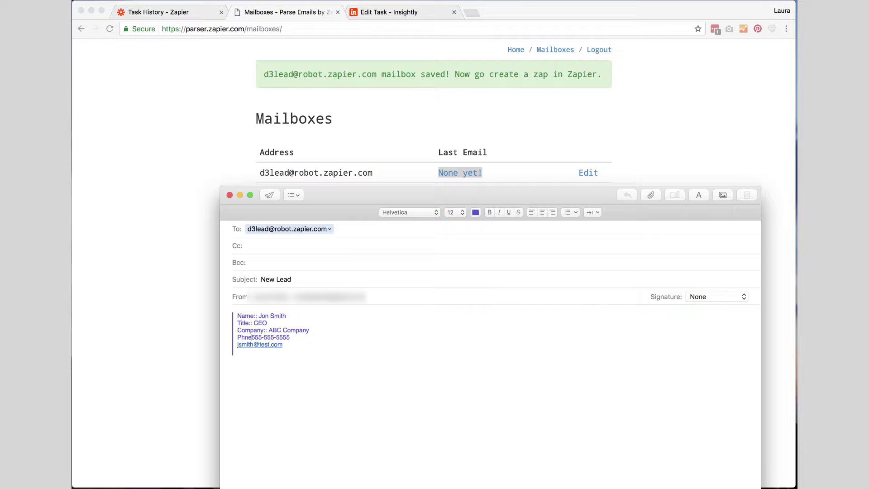
pyautogui.write(': ')
pyautogui.write('Email::')
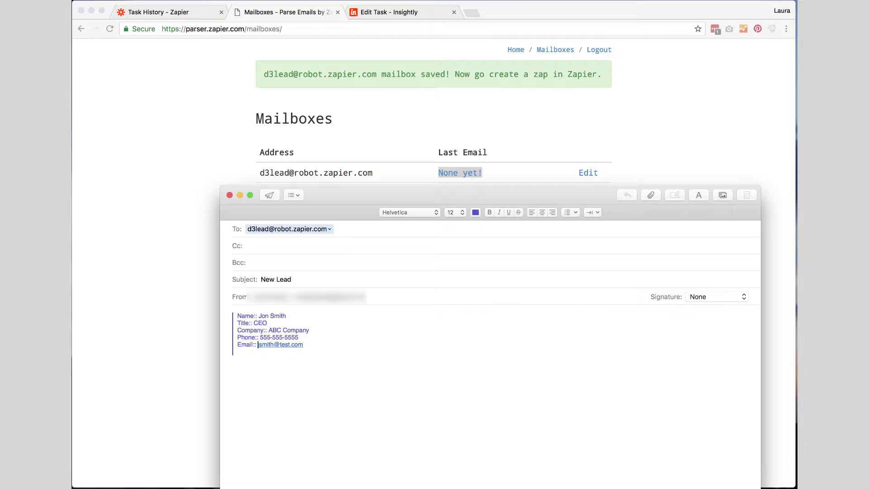
pyautogui.press('Up')
pyautogui.press('Up')
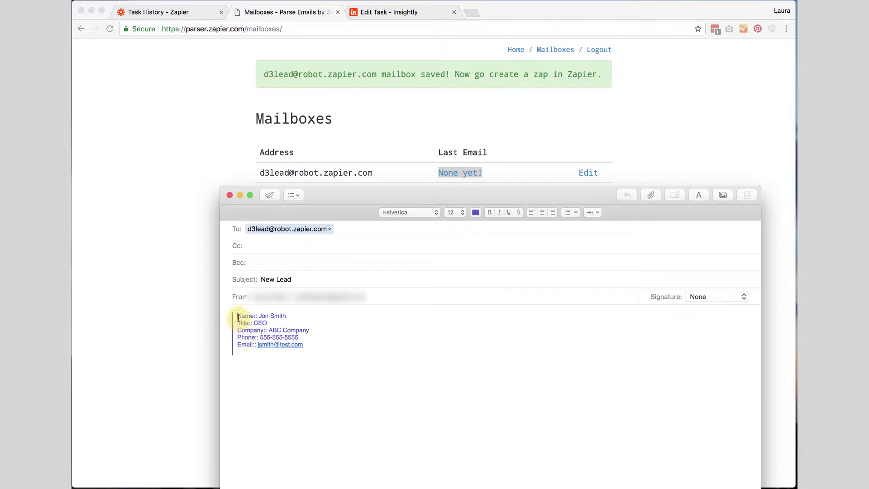
# Split the name line into separate FirstName:: and LastName:: labelled lines
pyautogui.moveTo(237, 316); pyautogui.dragTo(286, 316)
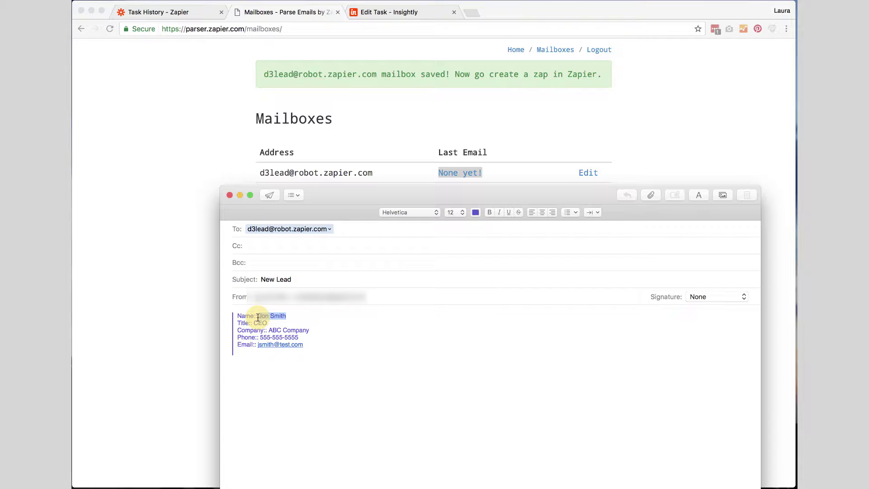
pyautogui.click(258, 318)
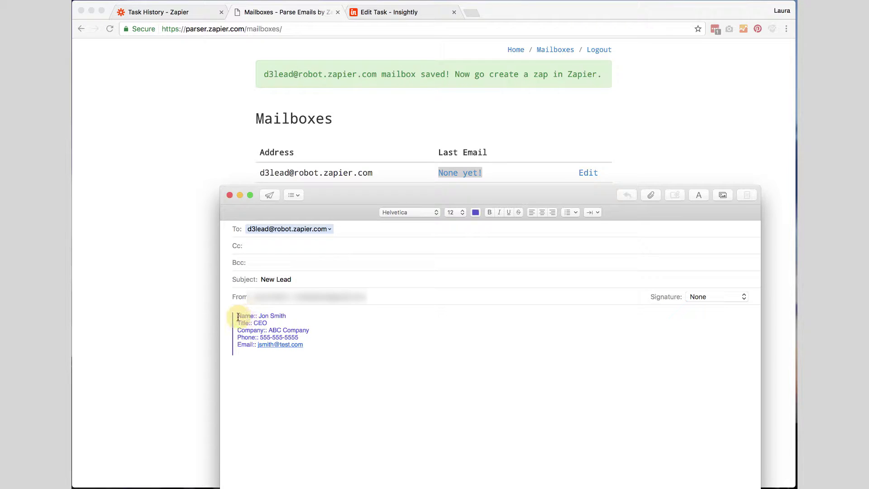
pyautogui.click(238, 317)
pyautogui.write('Fist')
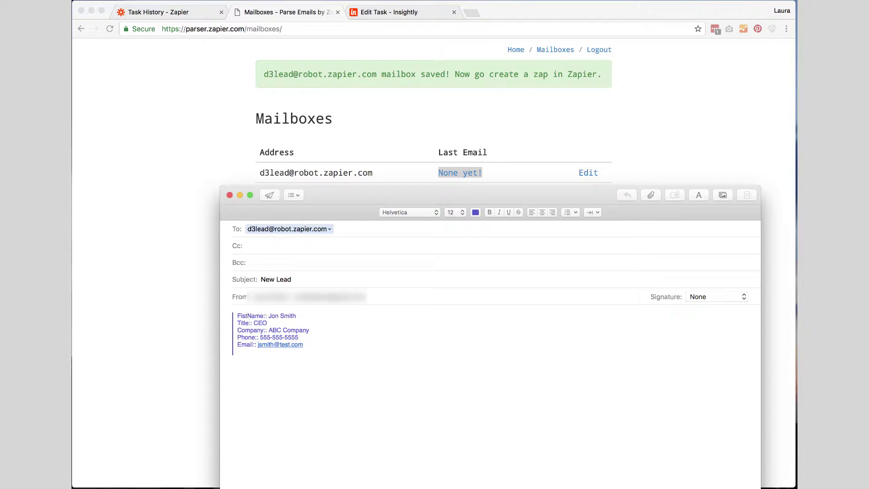
pyautogui.press('Left')
pyautogui.press('Left')
pyautogui.write('r')
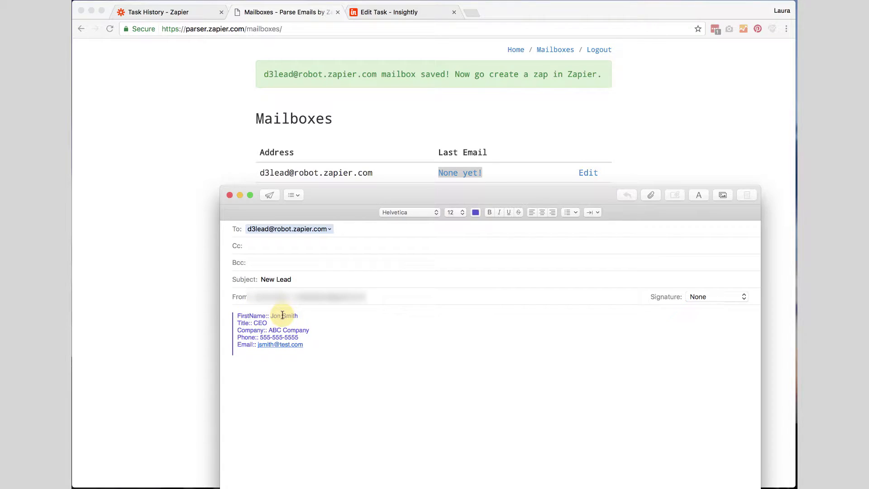
pyautogui.press('Return')
pyautogui.press('Return')
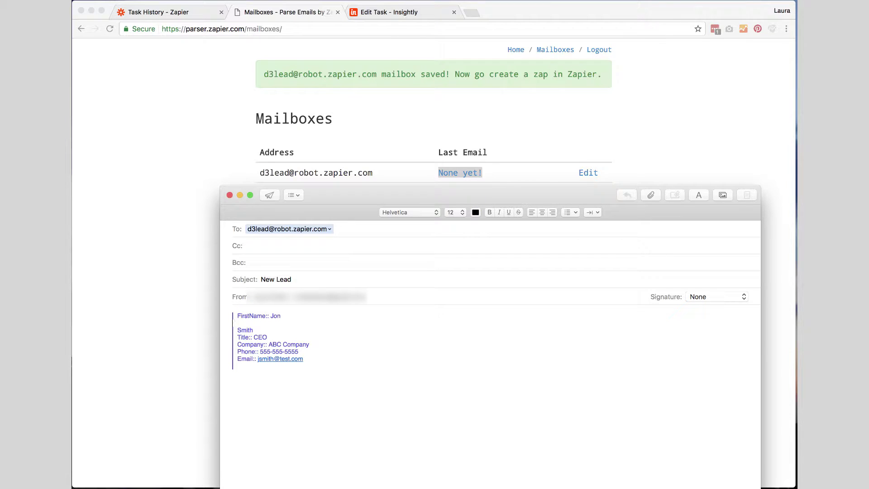
pyautogui.write('LastName::')
pyautogui.press('Delete')
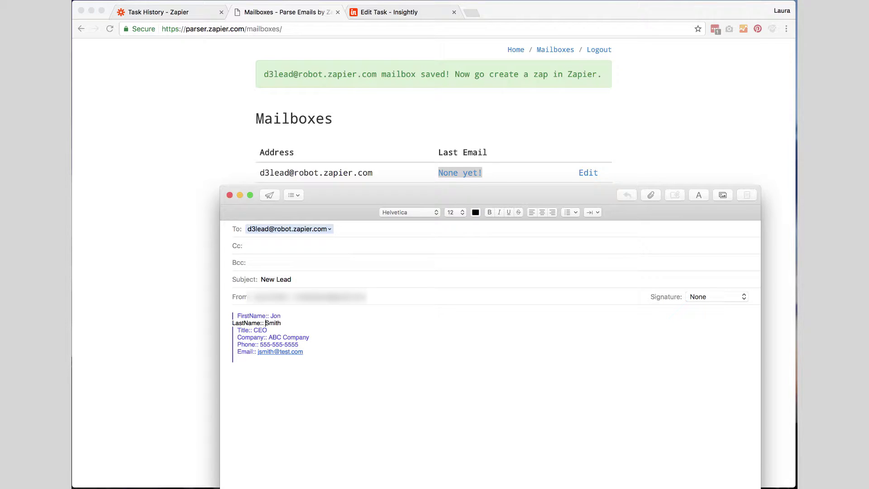
# Remove styling from the body, delete the trailing empty line, and send the email
pyautogui.moveTo(304, 361); pyautogui.dragTo(210, 307)
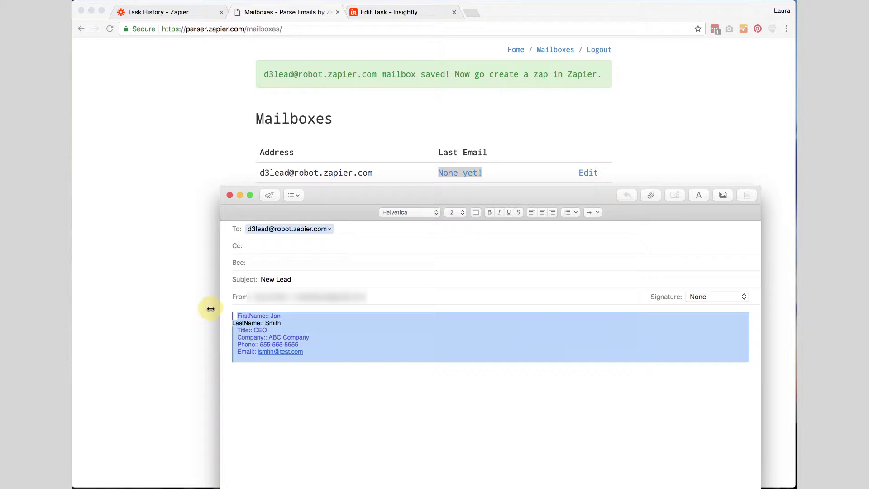
pyautogui.rightClick(355, 335)
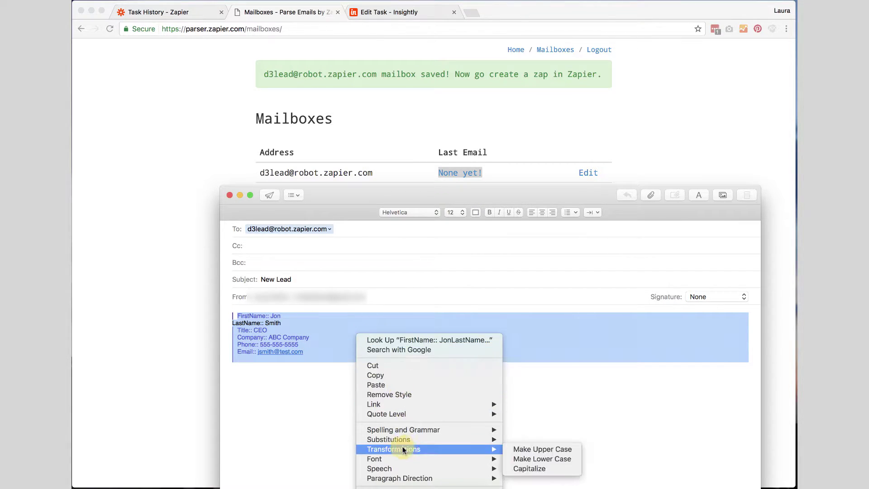
pyautogui.moveTo(400, 458)
pyautogui.click(398, 395)
pyautogui.click(346, 371)
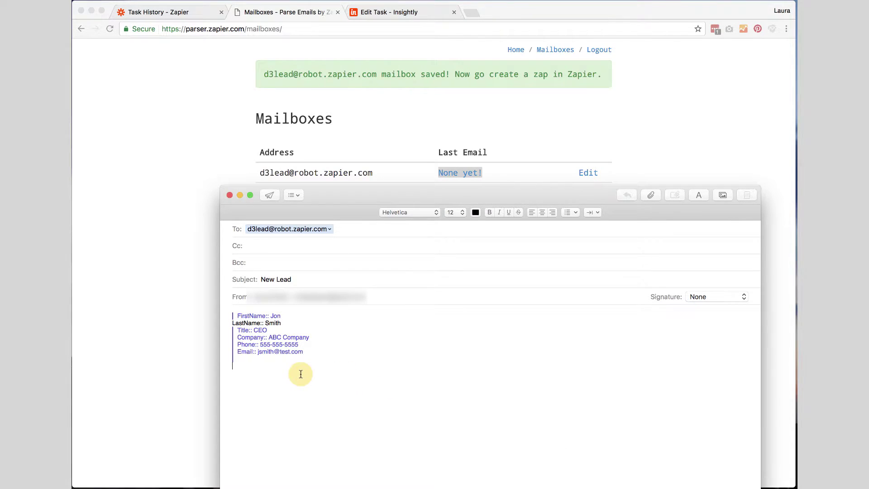
pyautogui.press('BackSpace')
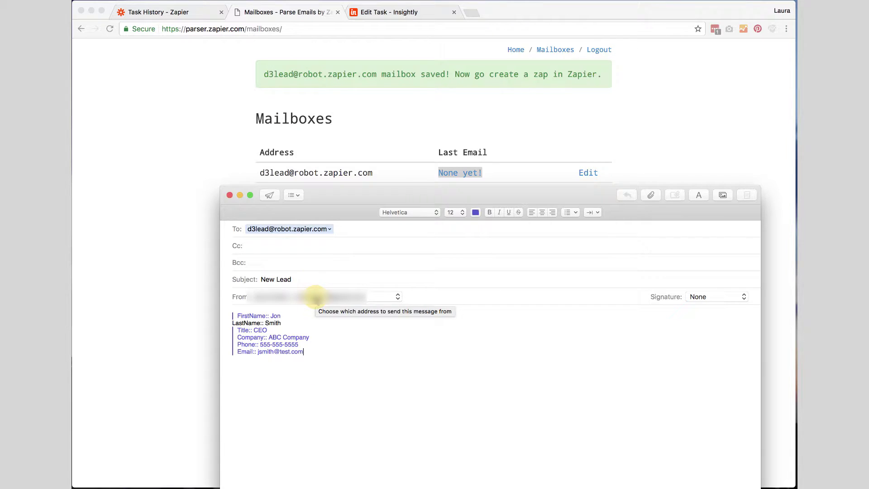
pyautogui.click(272, 195)
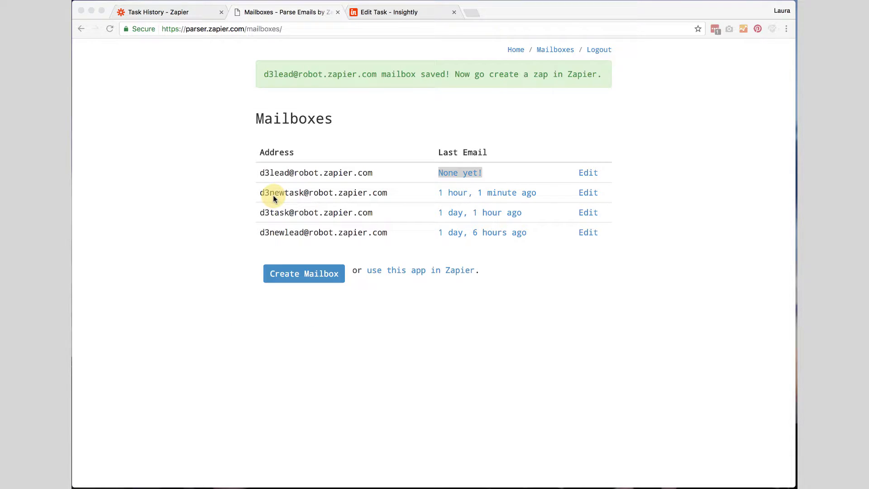
# Reload the Mailboxes page to confirm d3lead received an email 0 minutes ago
pyautogui.click(295, 31)
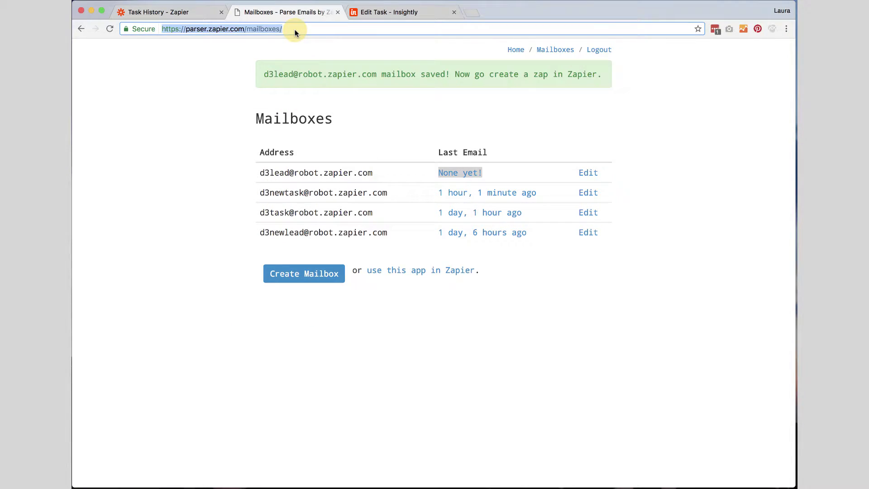
pyautogui.press('Return')
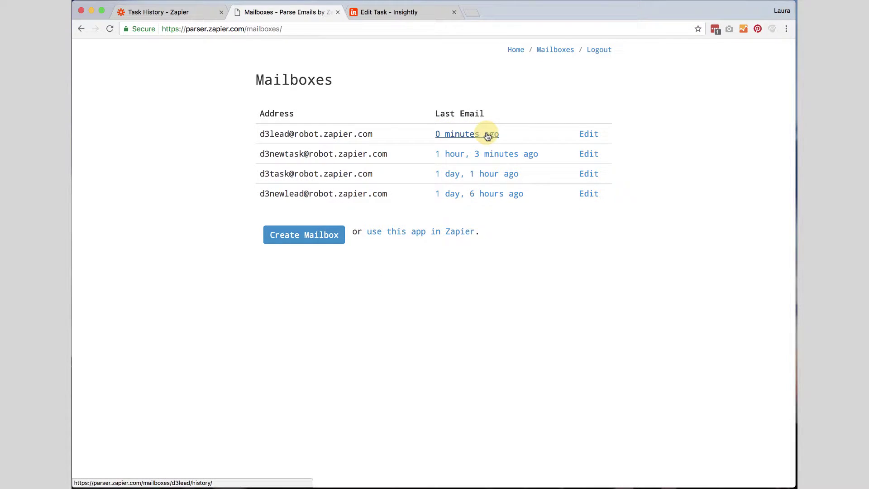
# In the d3lead template, mark the first and last name as FirstName and LastName fields
pyautogui.click(590, 134)
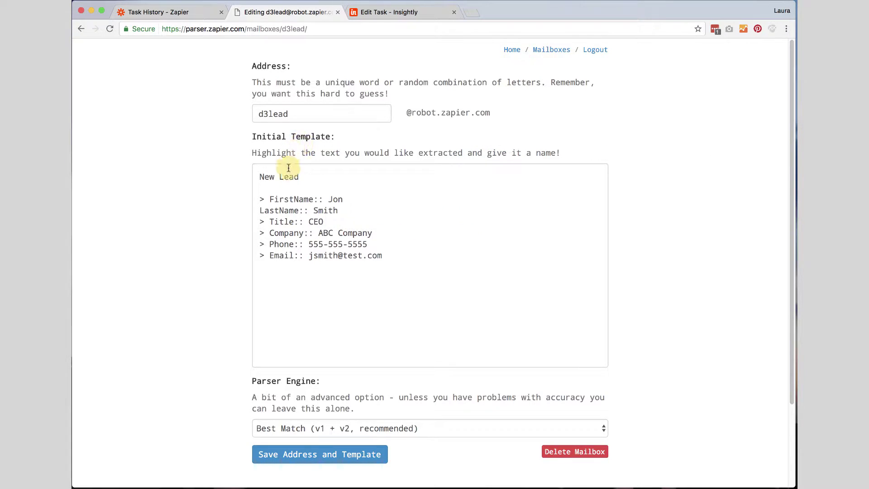
pyautogui.moveTo(300, 176); pyautogui.dragTo(230, 180)
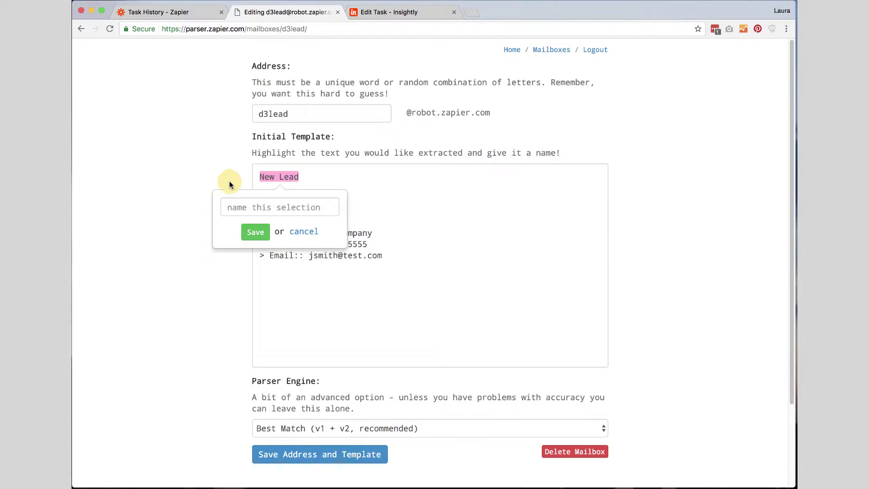
pyautogui.click(303, 231)
pyautogui.moveTo(328, 199); pyautogui.dragTo(343, 200)
pyautogui.click(334, 237)
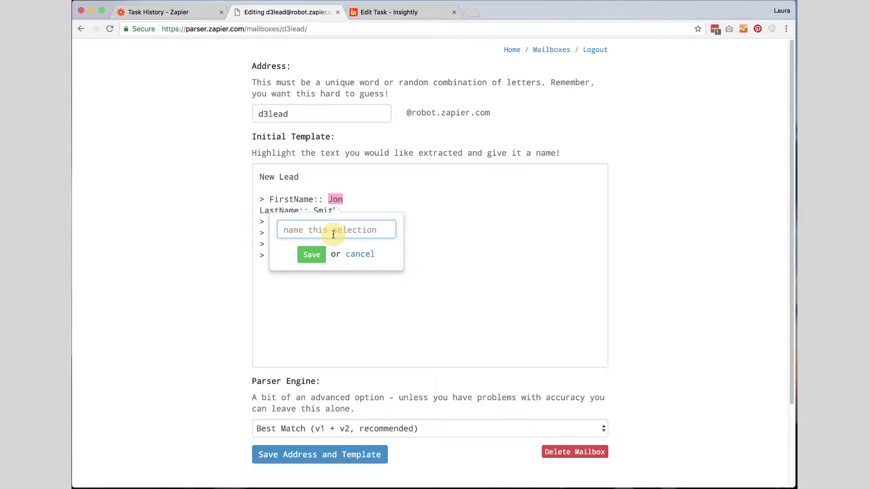
pyautogui.write('FirstName')
pyautogui.click(311, 253)
pyautogui.moveTo(313, 210); pyautogui.dragTo(340, 211)
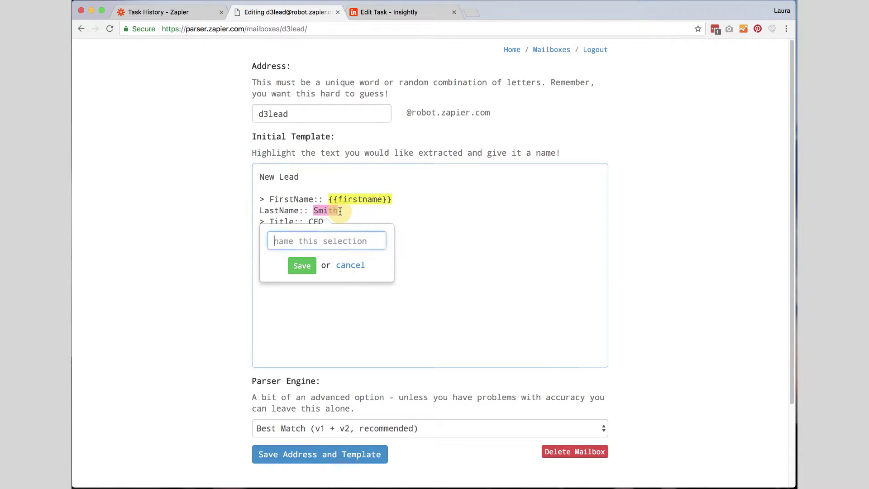
pyautogui.write('LastName')
pyautogui.press('Return')
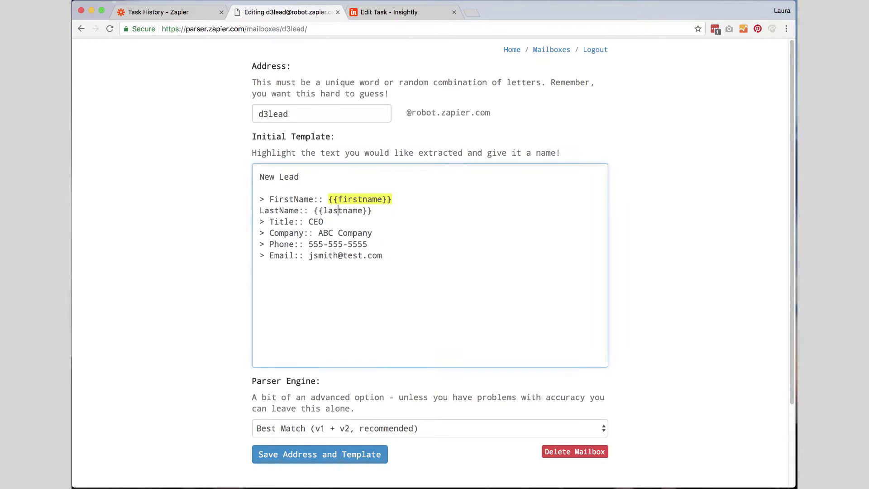
# Mark the title, company, phone and email values as Title, Company, Phone and Email fields
pyautogui.moveTo(308, 222); pyautogui.dragTo(321, 221)
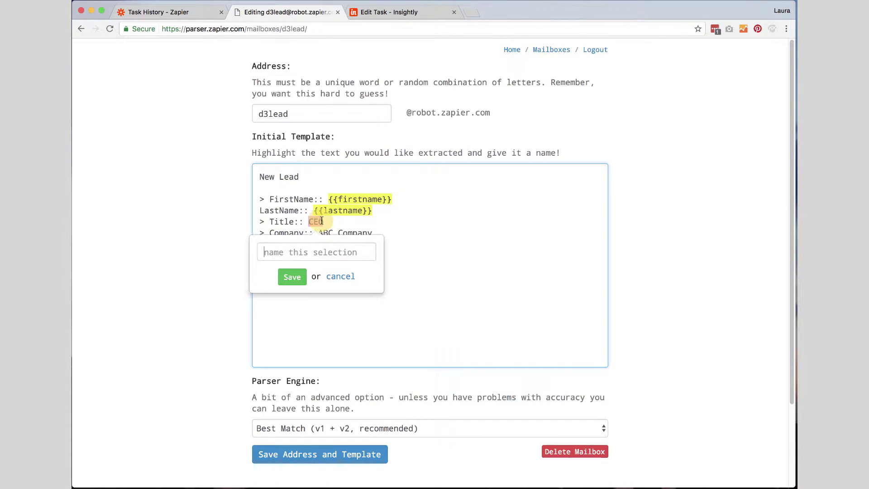
pyautogui.write('Title')
pyautogui.click(293, 277)
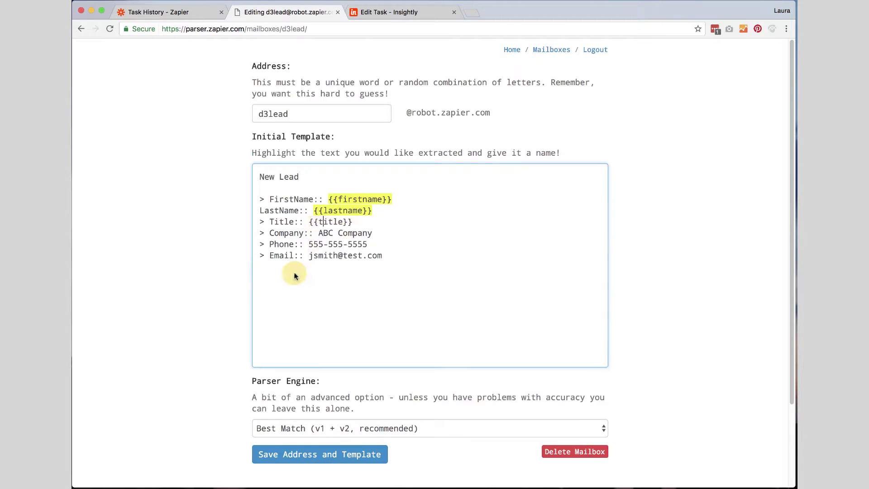
pyautogui.moveTo(319, 234); pyautogui.dragTo(372, 234)
pyautogui.write('Company')
pyautogui.click(320, 286)
pyautogui.moveTo(311, 246); pyautogui.dragTo(367, 245)
pyautogui.write('Phone')
pyautogui.click(314, 299)
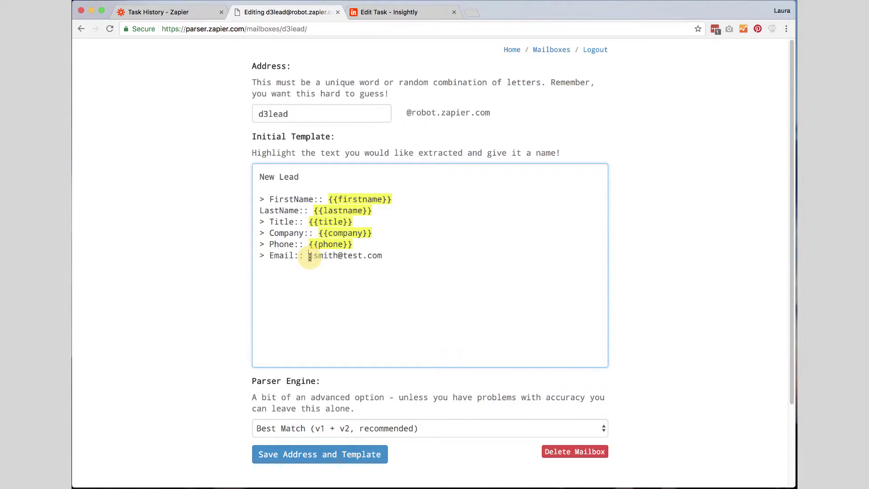
pyautogui.moveTo(309, 256); pyautogui.dragTo(382, 256)
pyautogui.write('Email')
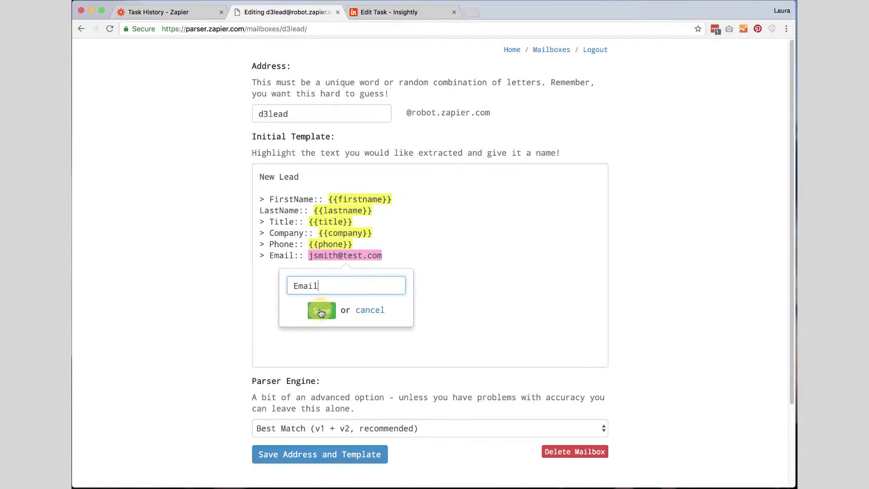
pyautogui.click(319, 311)
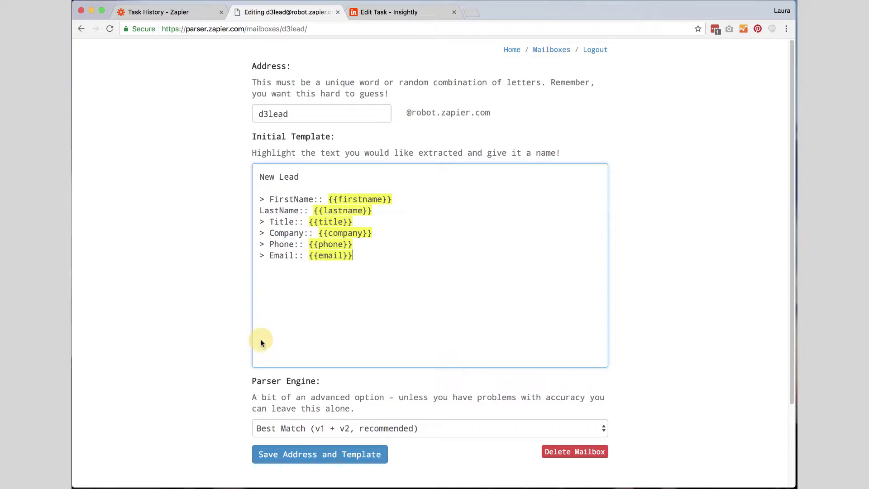
pyautogui.scroll(-2, 212, 376)
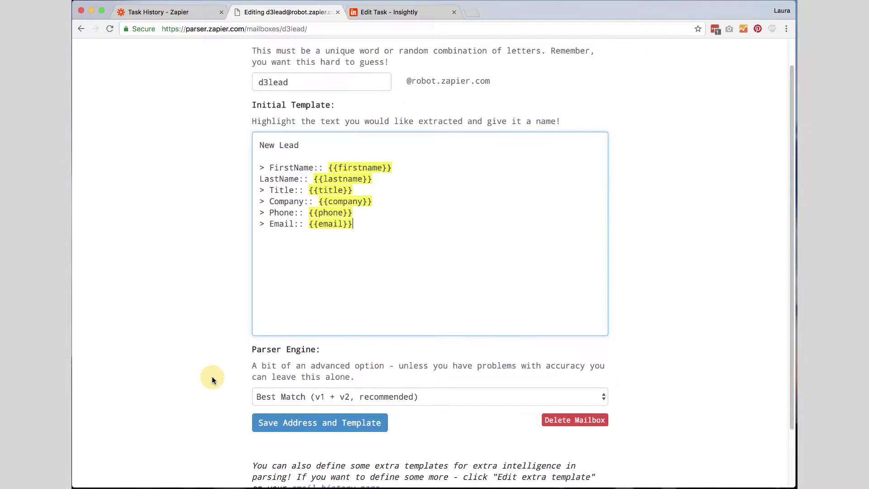
# Save the d3lead template, then start a Zap using Email Parser by Zapier's New Email trigger
pyautogui.click(293, 423)
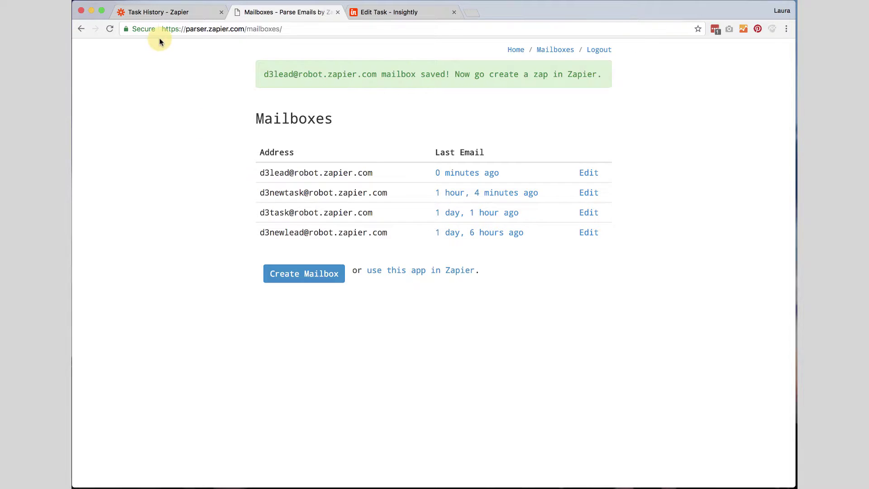
pyautogui.click(165, 12)
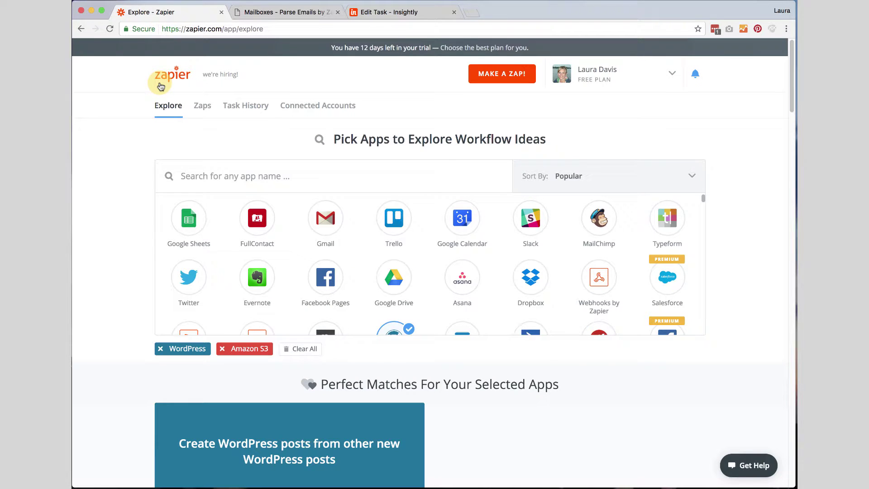
pyautogui.click(496, 75)
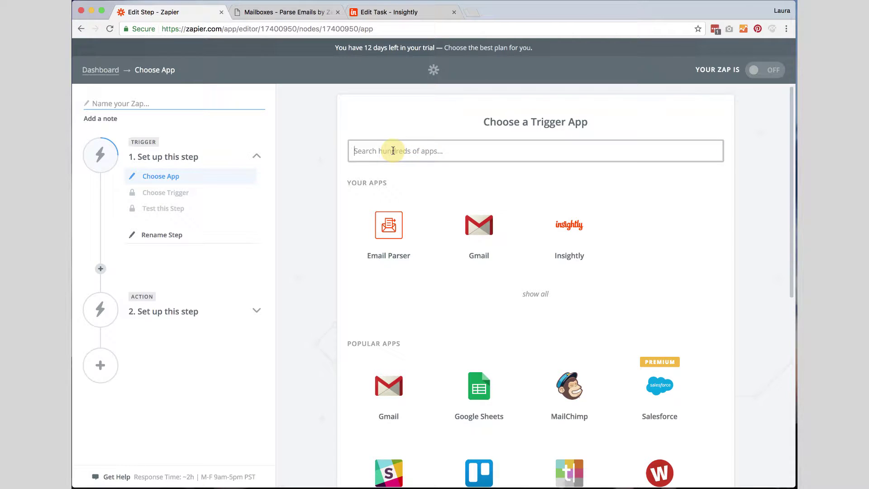
pyautogui.write('Email')
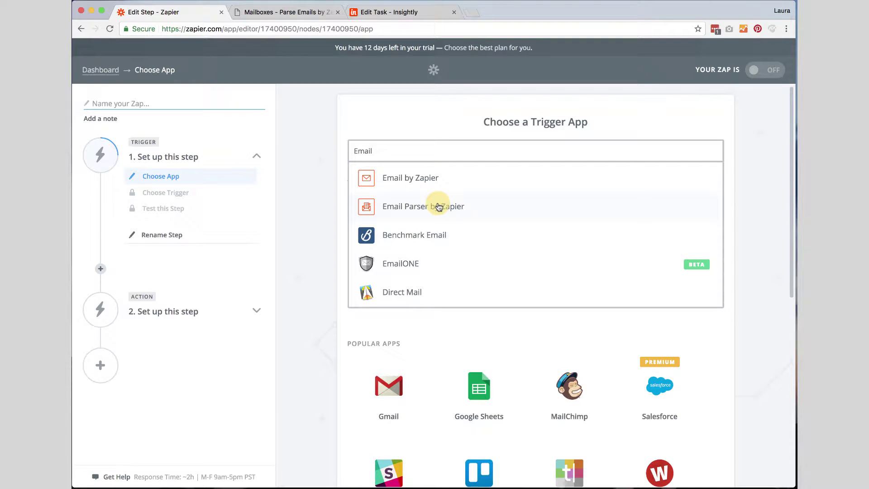
pyautogui.click(400, 208)
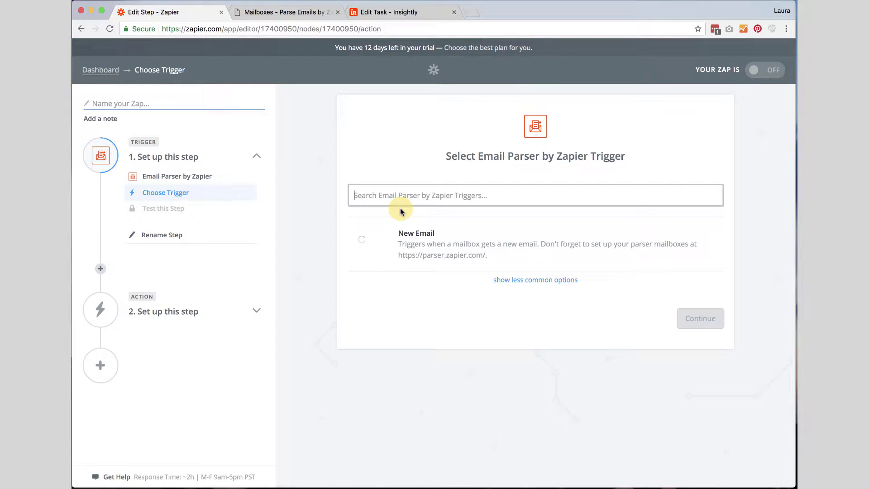
pyautogui.click(361, 240)
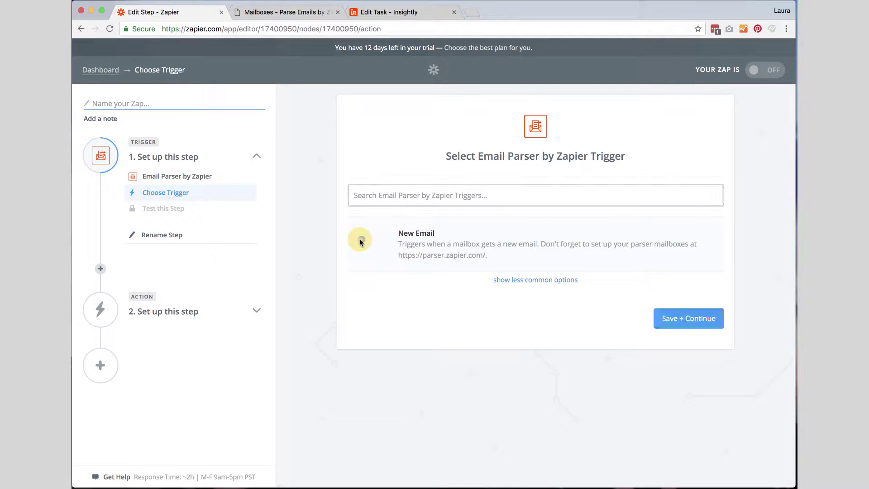
# Authorize a new Email Parser account, name it 'InsightlyLead from Email', and continue after testing
pyautogui.click(685, 319)
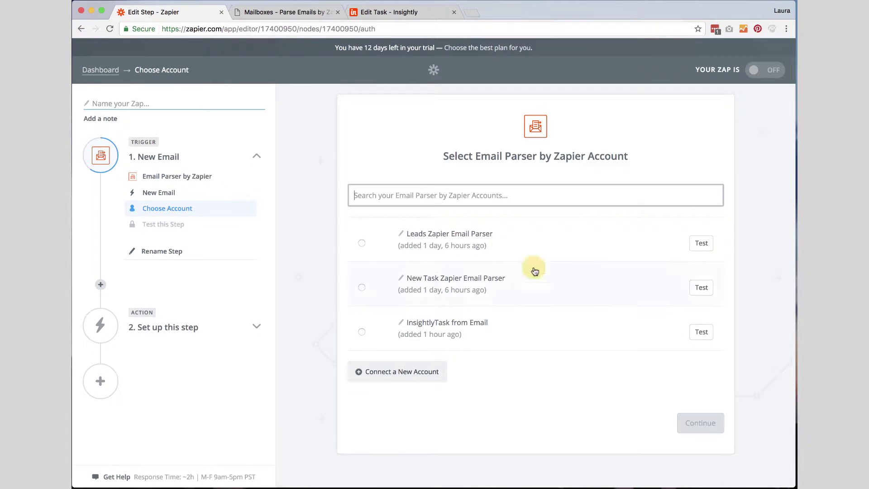
pyautogui.click(399, 377)
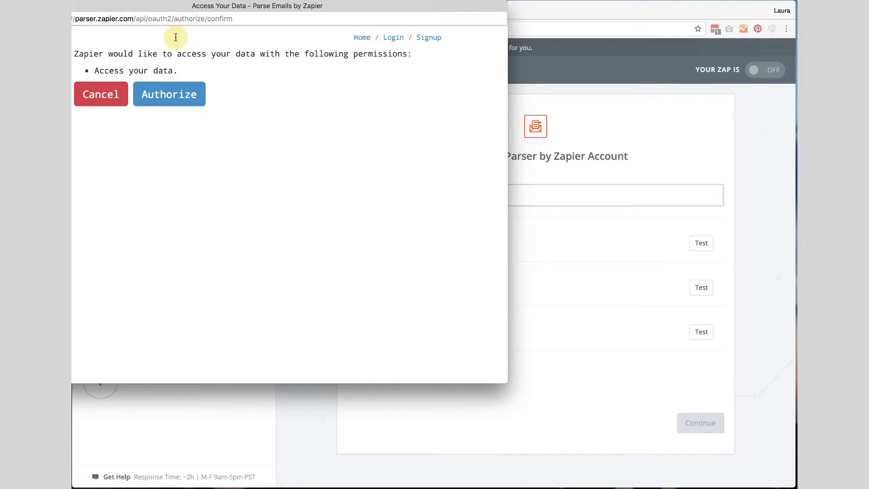
pyautogui.moveTo(187, 9); pyautogui.dragTo(281, 38)
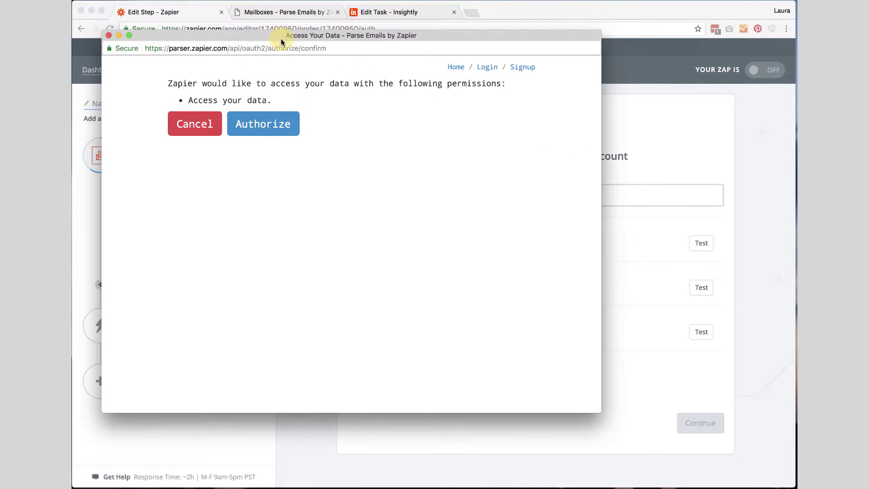
pyautogui.click(260, 126)
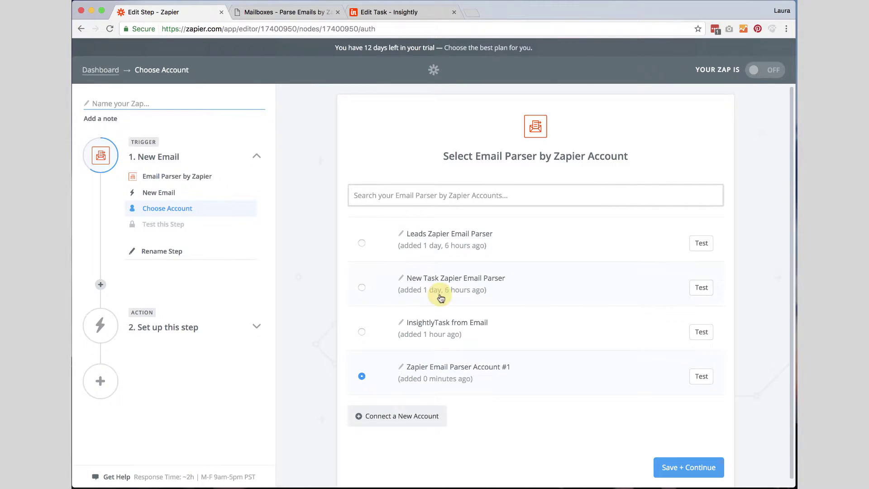
pyautogui.click(401, 367)
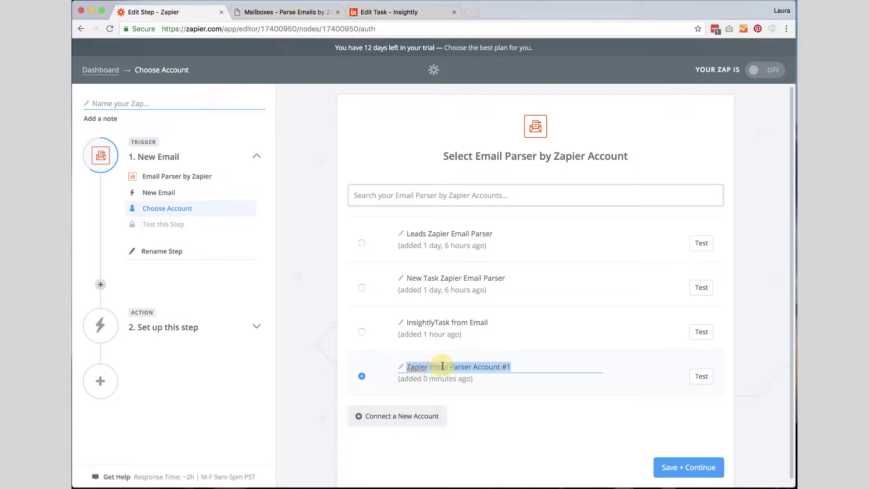
pyautogui.write('In')
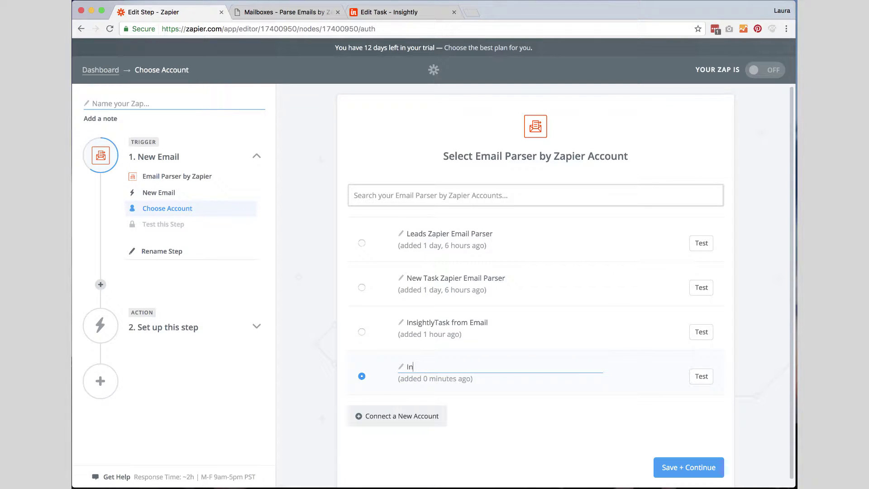
pyautogui.write('sightlyLead from Email')
pyautogui.click(498, 413)
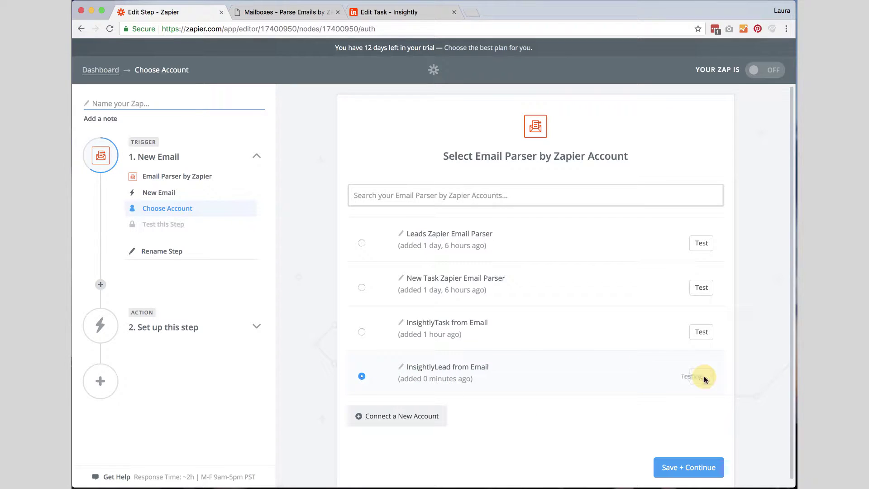
pyautogui.click(680, 470)
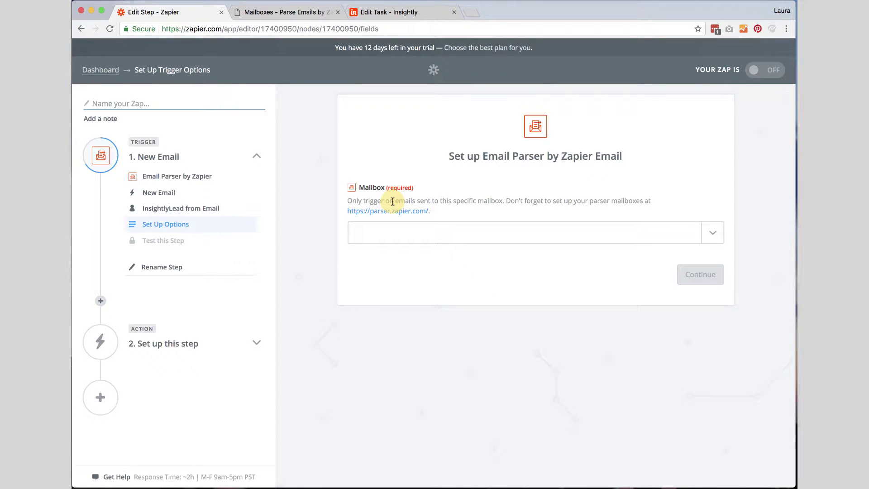
# Set the trigger to the d3lead mailbox, fetch a sample email, and continue after the test succeeds
pyautogui.click(713, 233)
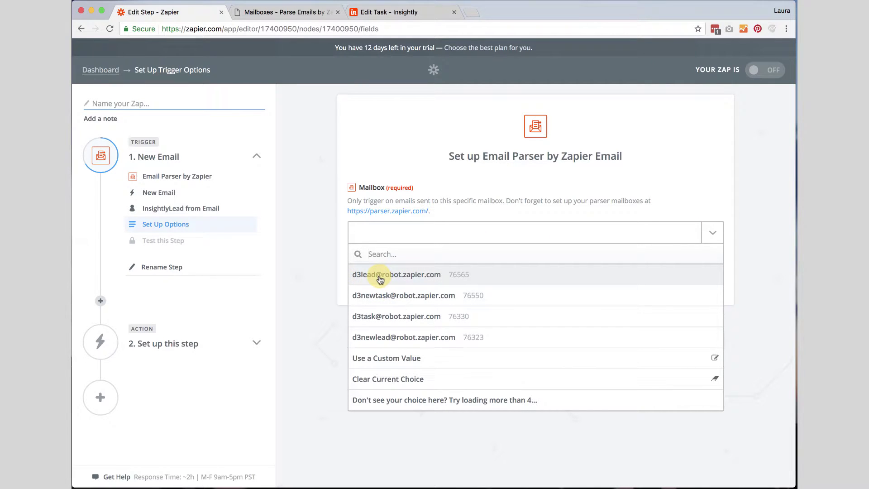
pyautogui.click(381, 279)
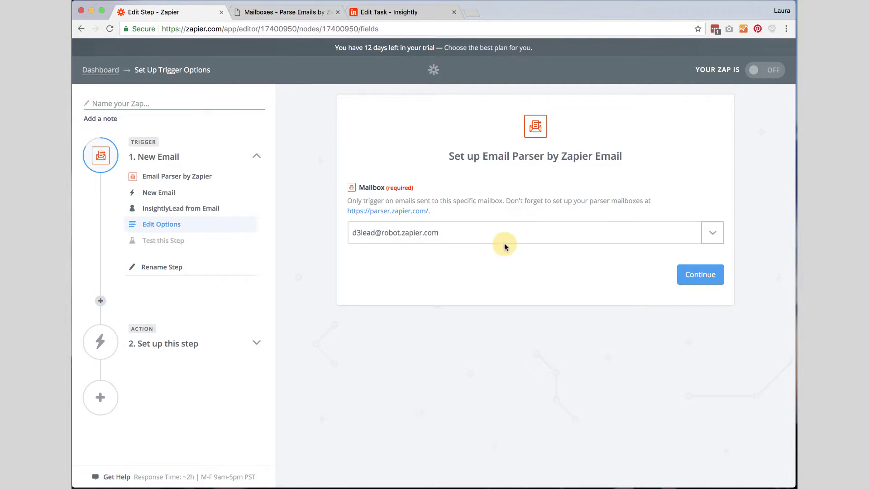
pyautogui.click(706, 276)
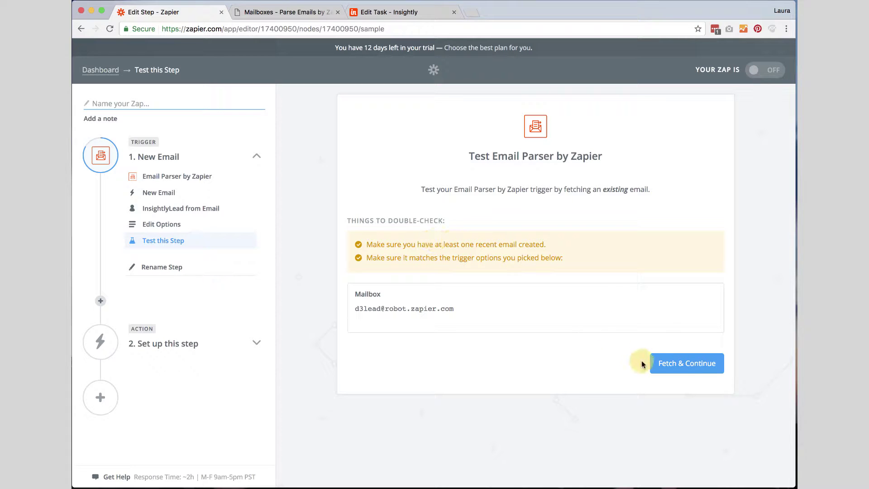
pyautogui.click(673, 364)
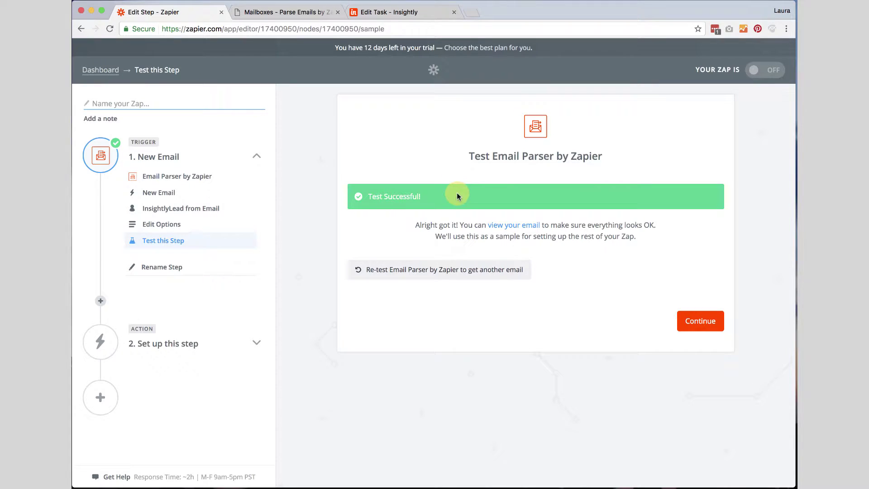
pyautogui.click(701, 321)
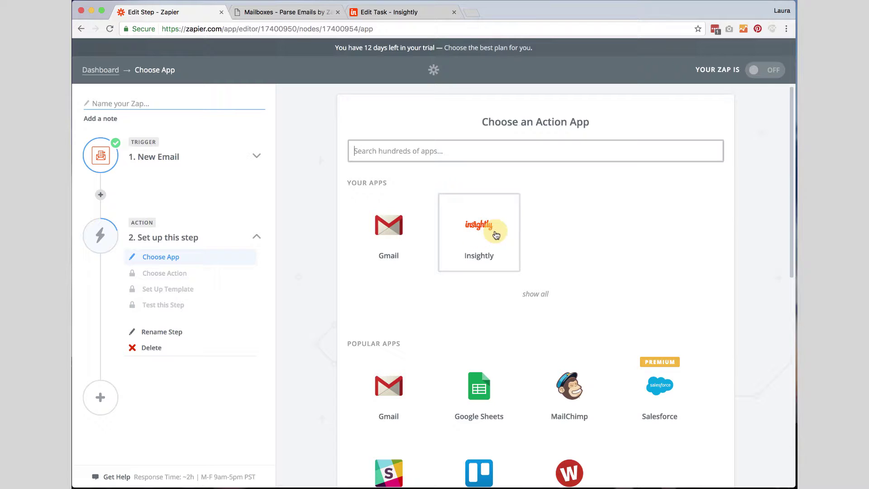
# Search for and select Insightly as the action app
pyautogui.click(415, 150)
pyautogui.write('Insigh')
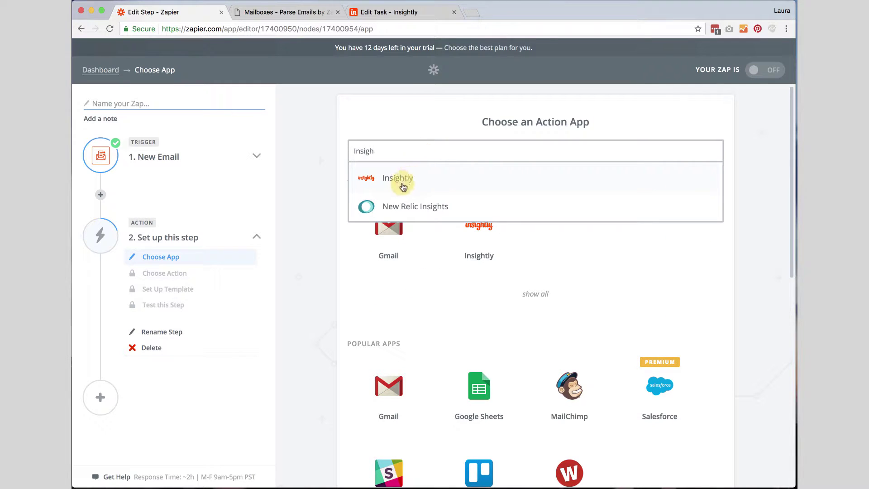
pyautogui.click(403, 179)
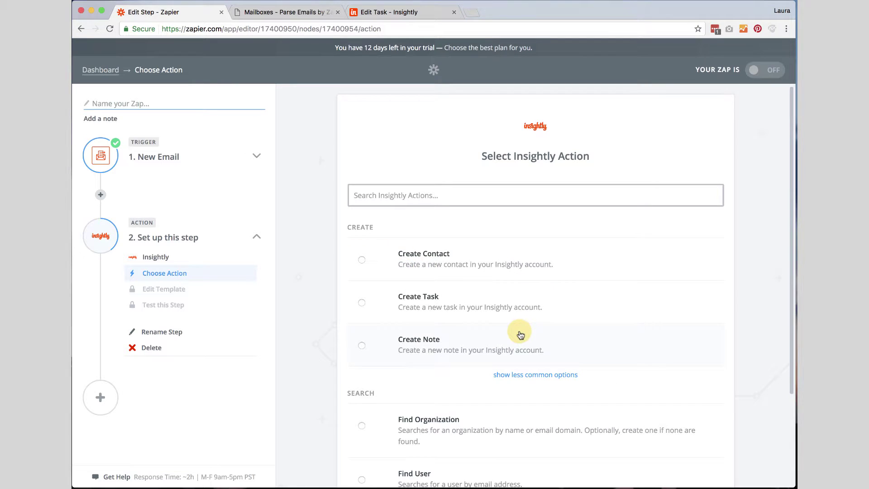
# Choose Insightly's Create Lead action from the less common options and save it
pyautogui.scroll(-4, 520, 383)
pyautogui.scroll(1, 520, 334)
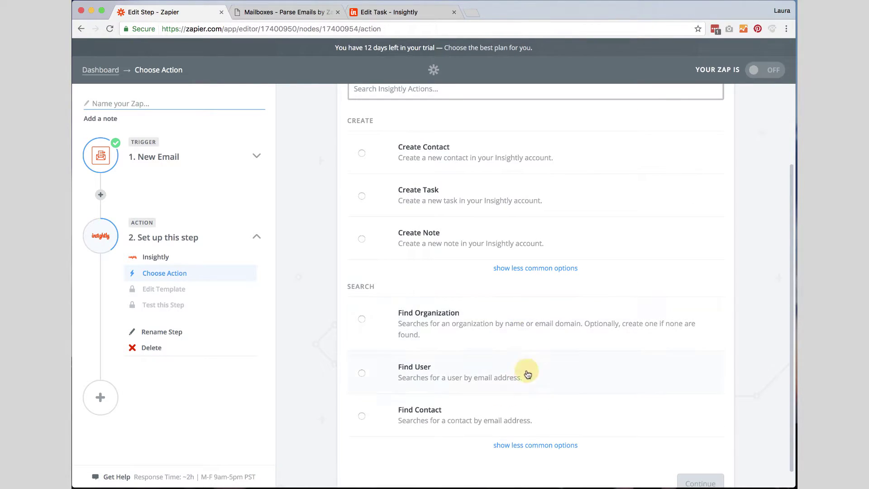
pyautogui.click(518, 269)
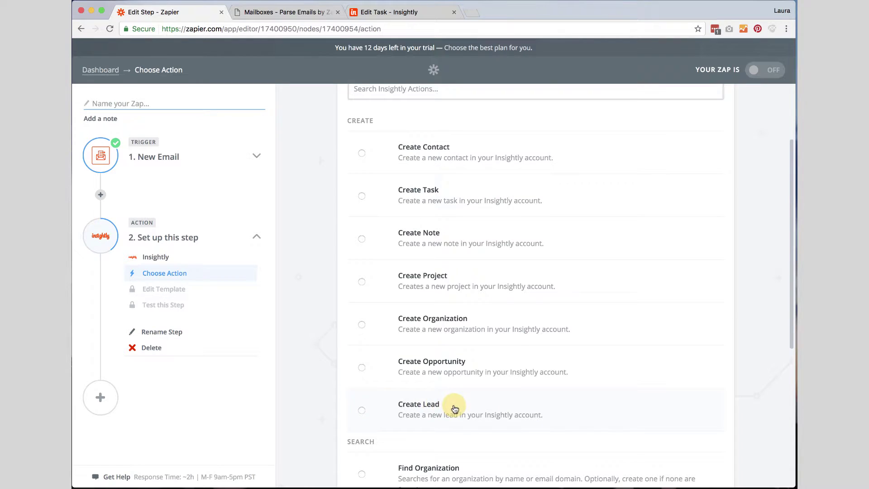
pyautogui.click(362, 410)
pyautogui.scroll(-5, 588, 382)
pyautogui.scroll(6, 589, 382)
pyautogui.scroll(-8, 588, 383)
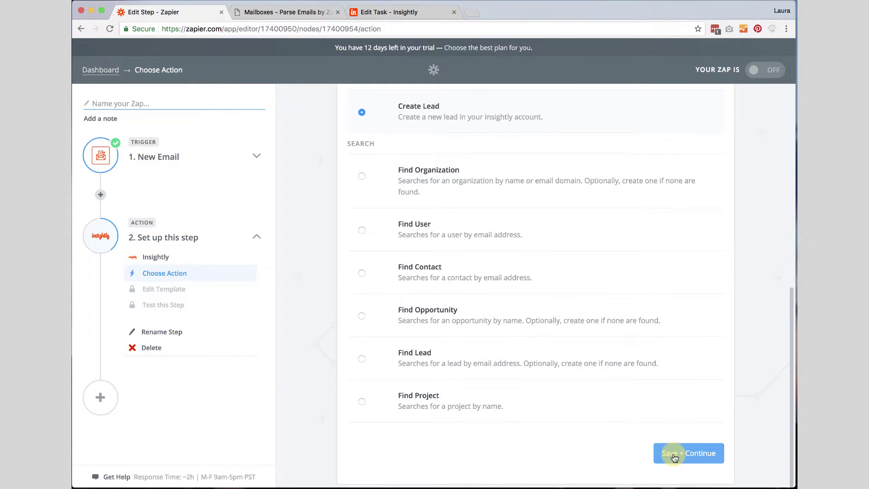
pyautogui.click(672, 452)
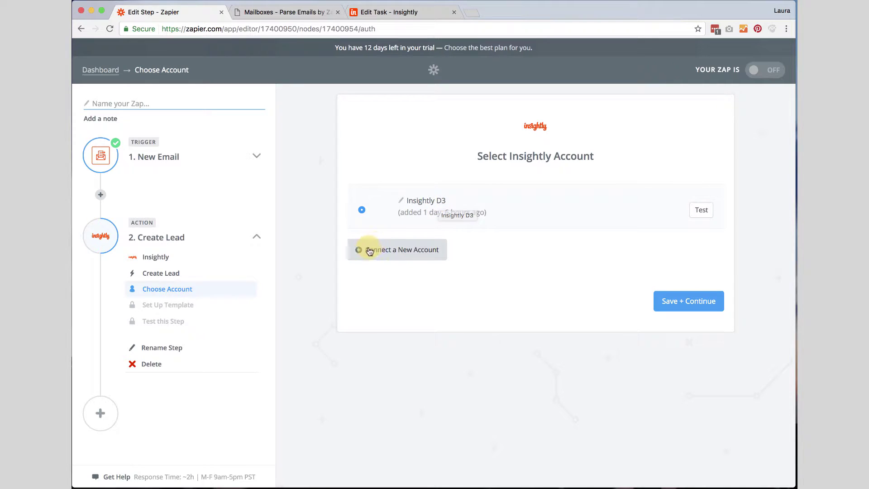
# Start a new Insightly account connection and copy the API key from Insightly User Settings
pyautogui.click(383, 250)
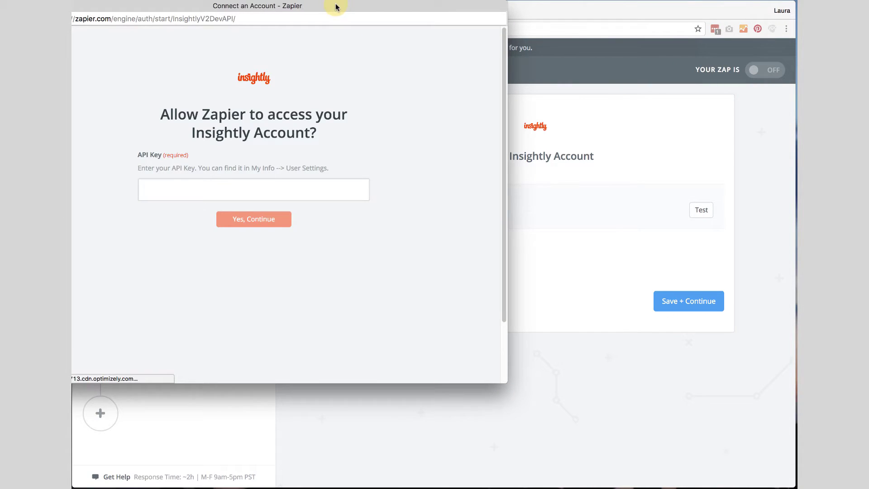
pyautogui.moveTo(335, 4); pyautogui.dragTo(461, 36)
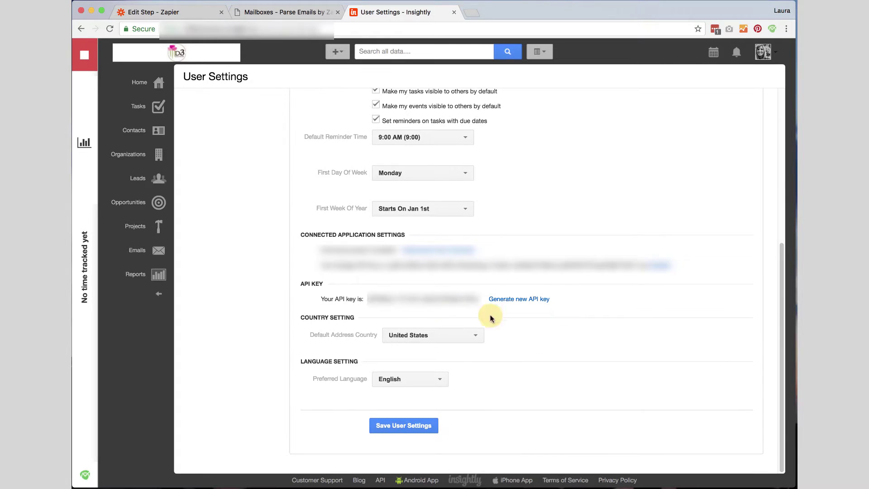
pyautogui.moveTo(367, 298); pyautogui.dragTo(478, 297)
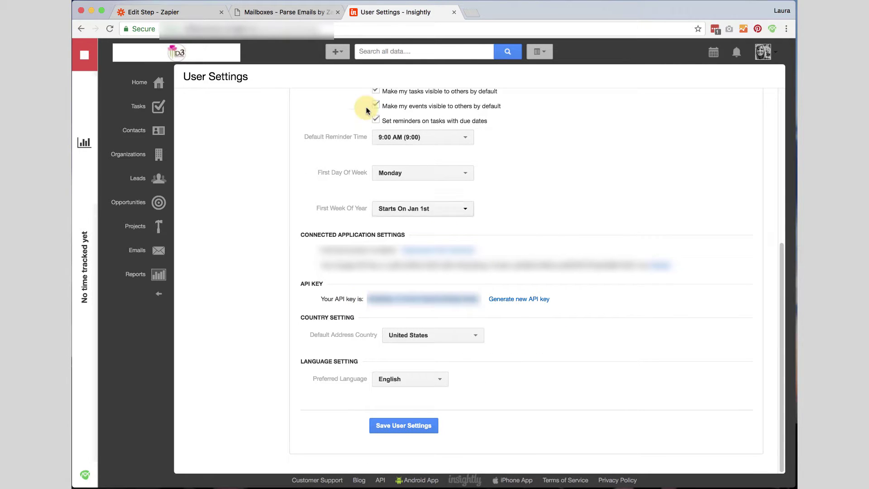
# Submit the API key in Zapier and test the Insightly D3 account connection
pyautogui.click(170, 14)
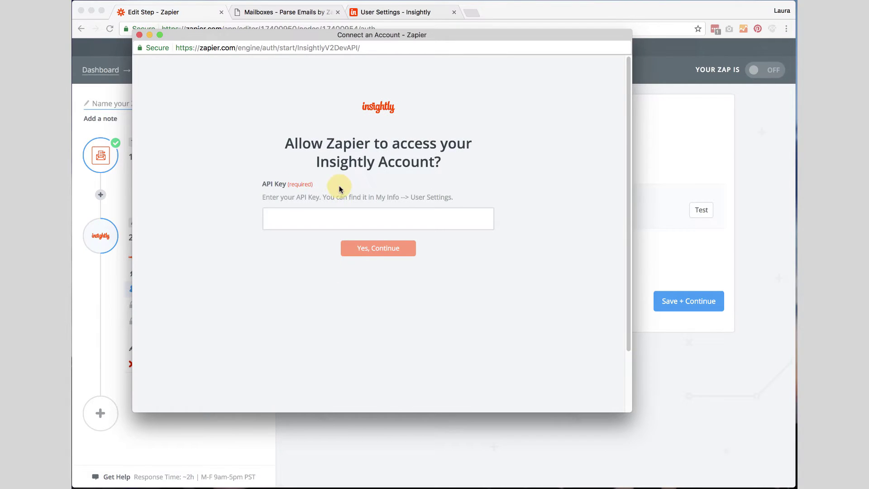
pyautogui.click(284, 216)
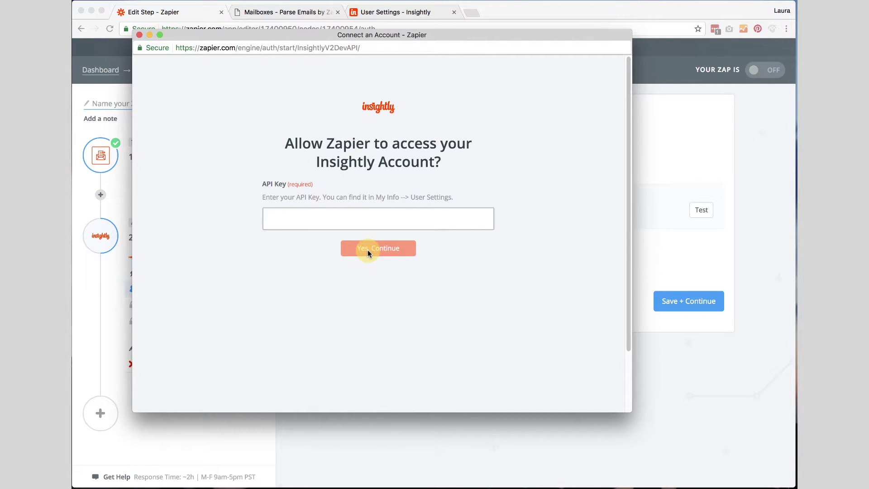
pyautogui.click(138, 35)
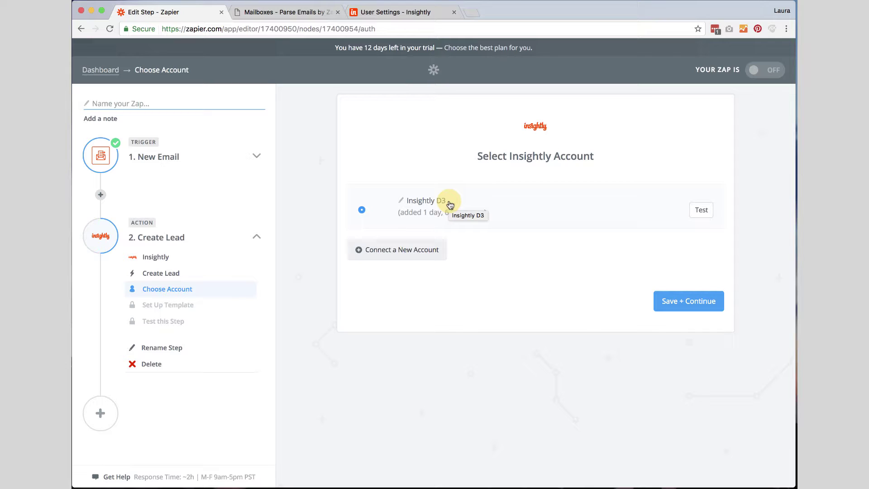
pyautogui.click(703, 211)
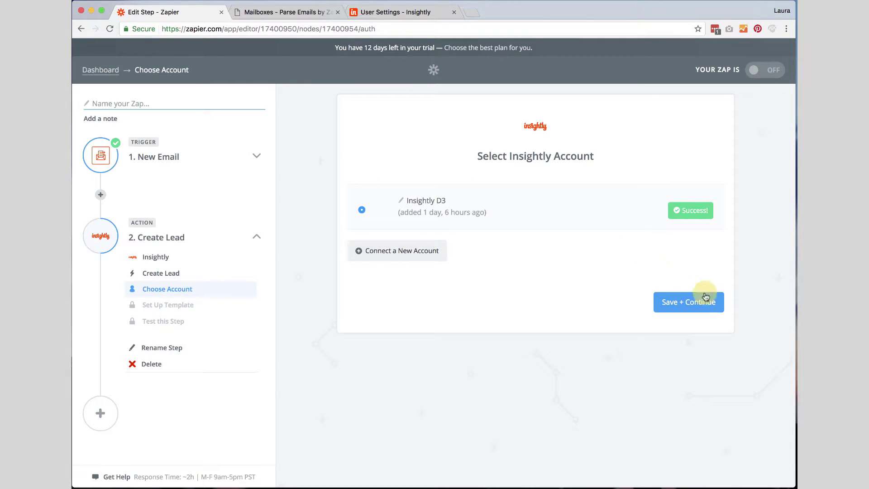
# Keep the Insightly account and map the parsed first and last names into First Name and Last Name
pyautogui.click(690, 303)
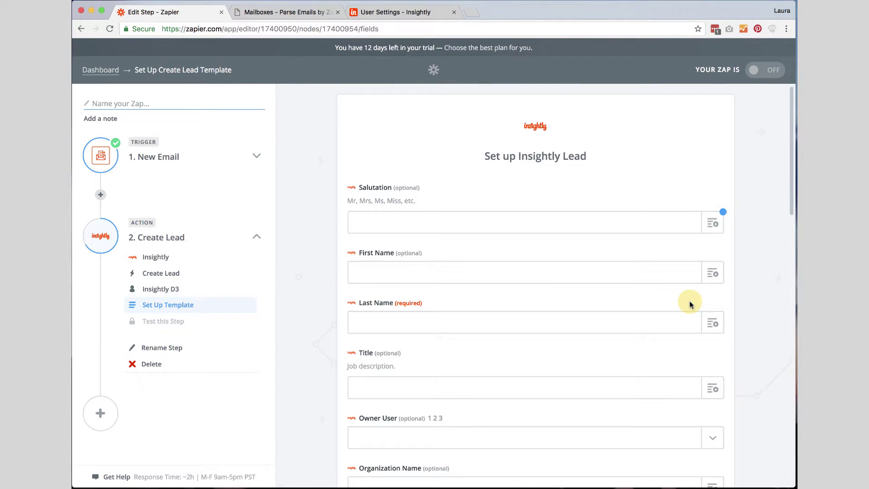
pyautogui.scroll(-1, 690, 305)
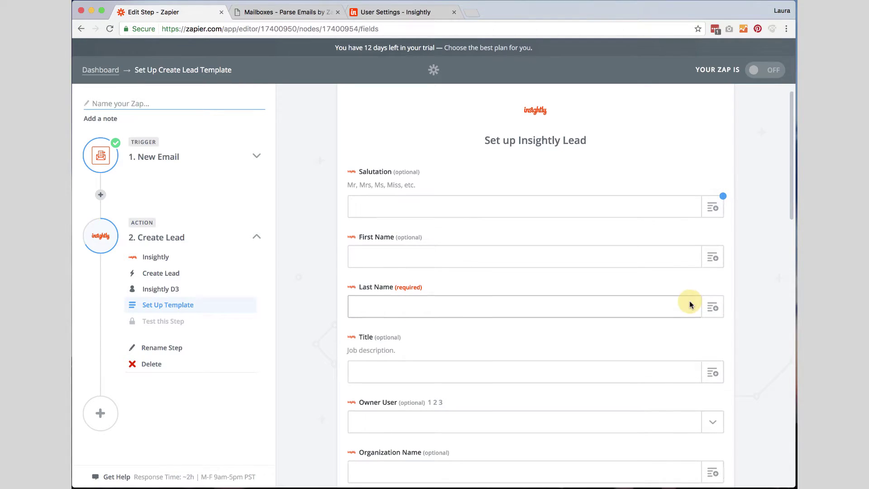
pyautogui.click(715, 261)
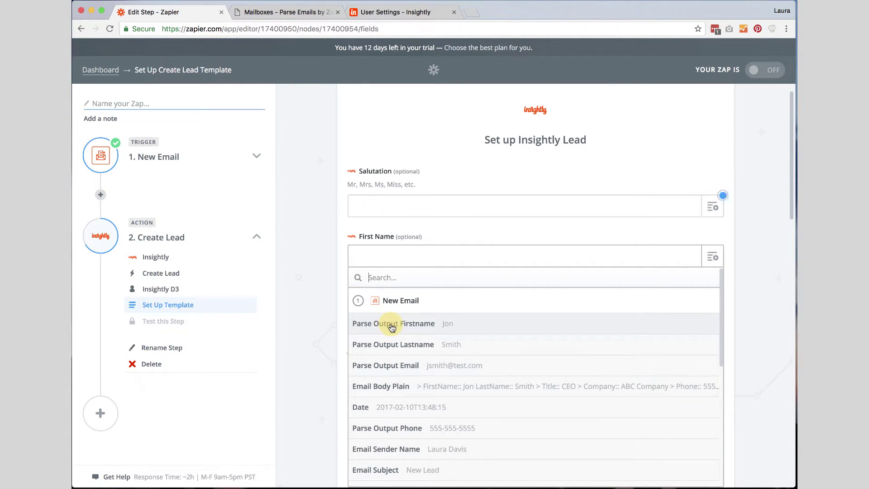
pyautogui.click(412, 325)
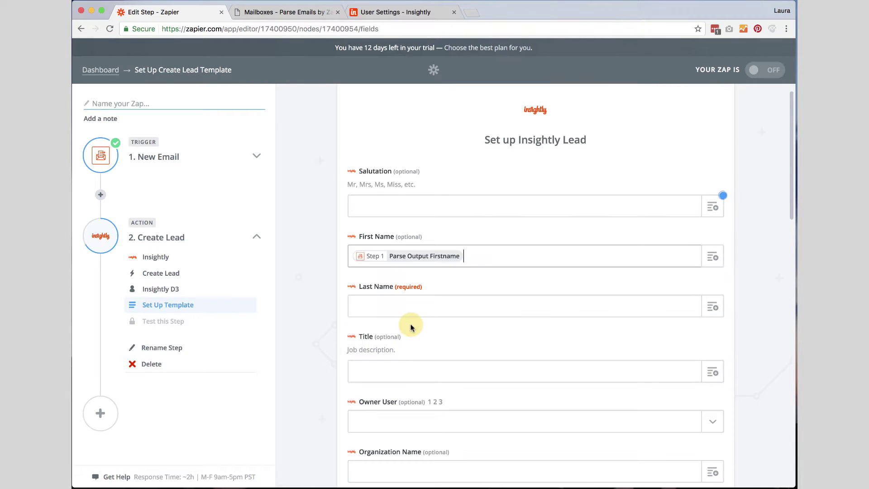
pyautogui.click(713, 307)
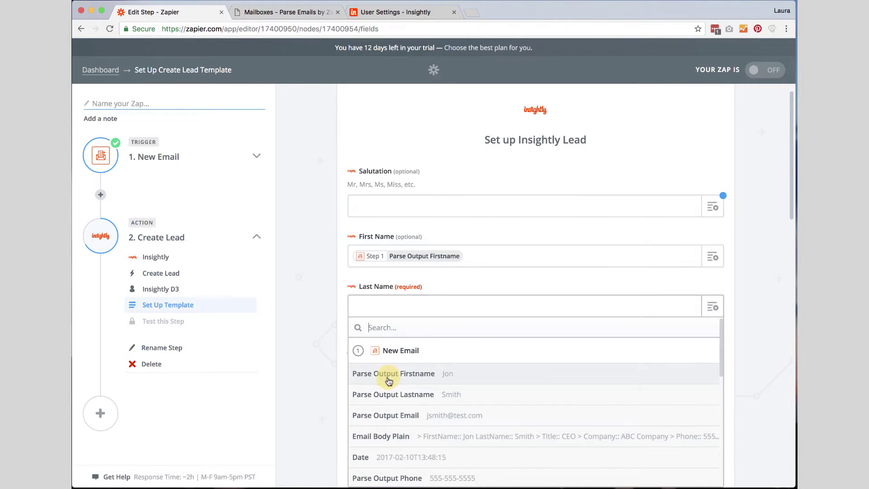
pyautogui.click(398, 398)
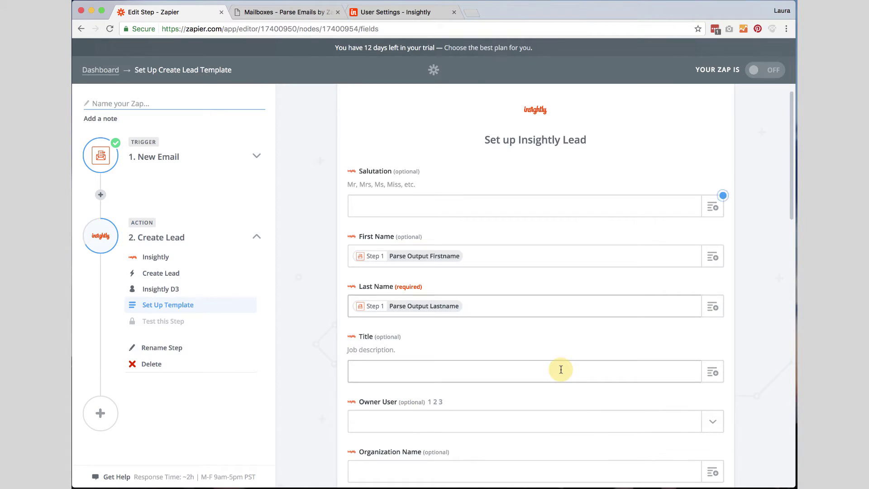
# Map the parsed job title into Title and Parse Output Company into Organization Name
pyautogui.scroll(-3, 625, 312)
pyautogui.click(712, 267)
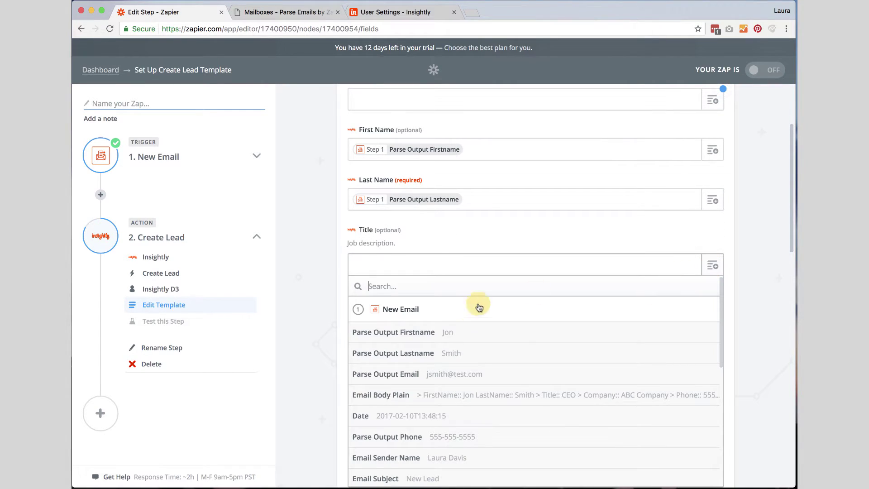
pyautogui.scroll(-5, 460, 371)
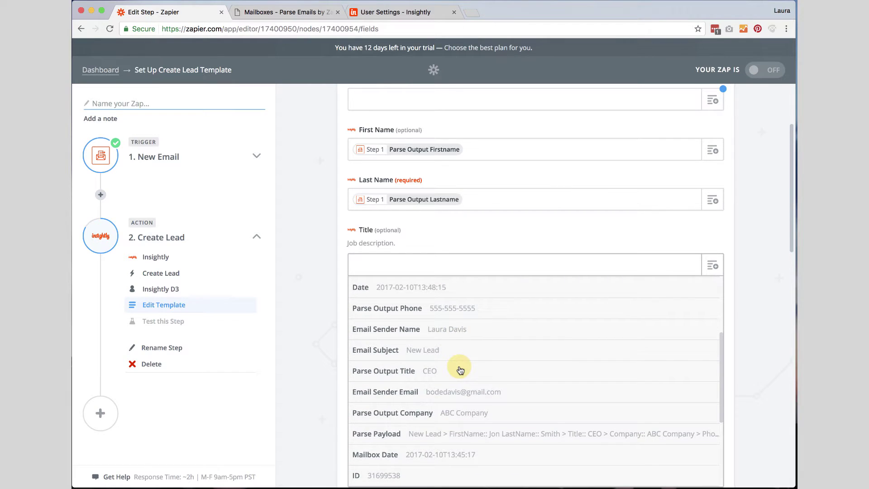
pyautogui.scroll(-2, 461, 370)
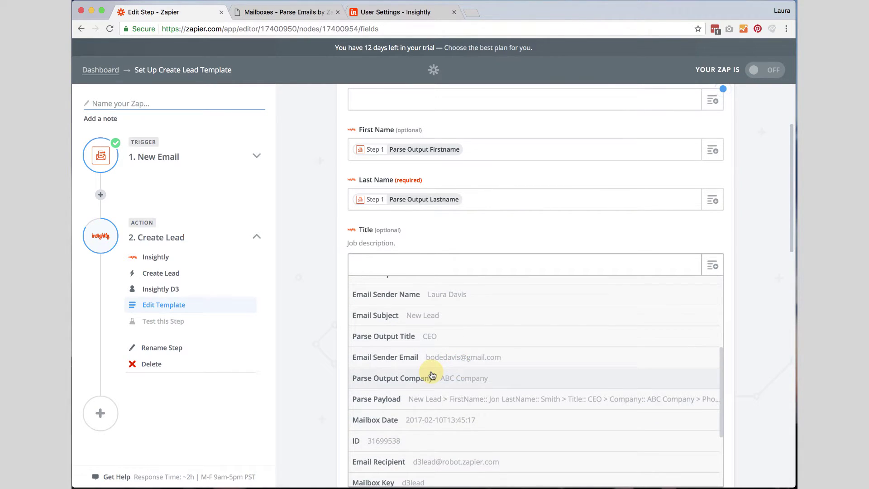
pyautogui.click(375, 335)
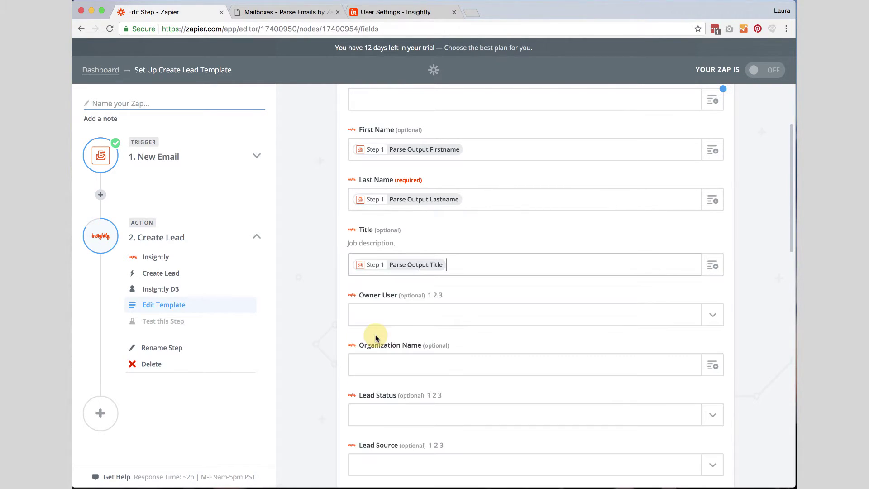
pyautogui.scroll(-3, 696, 319)
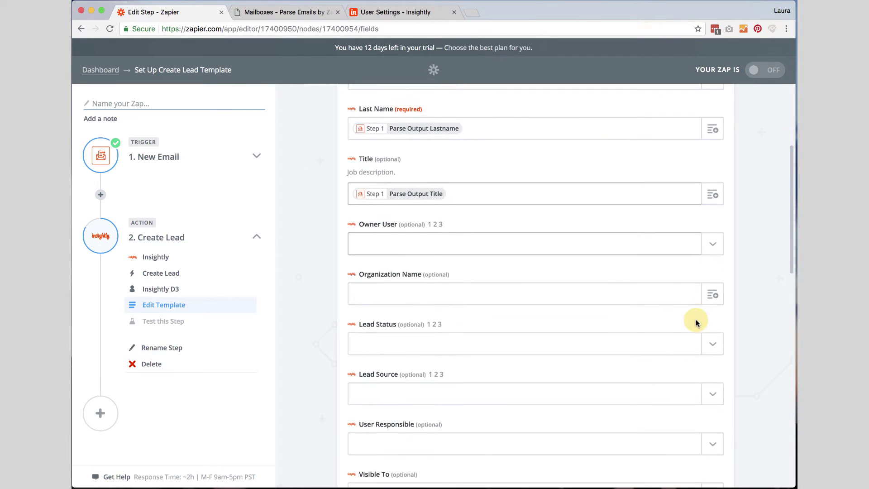
pyautogui.click(711, 286)
pyautogui.scroll(-5, 510, 401)
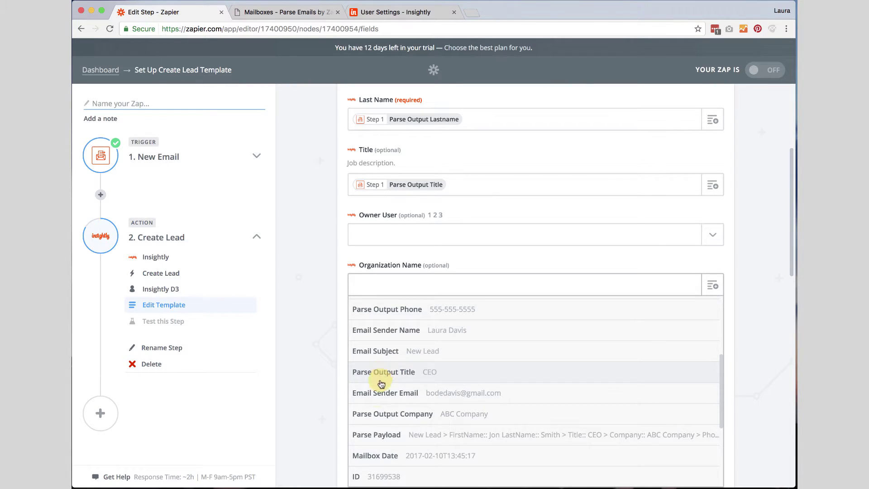
pyautogui.click(372, 414)
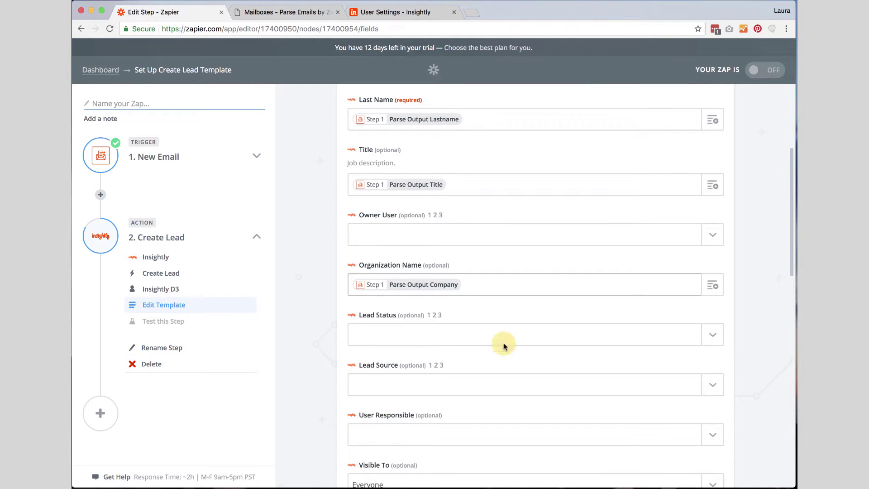
pyautogui.scroll(-2, 525, 336)
pyautogui.scroll(-1, 526, 336)
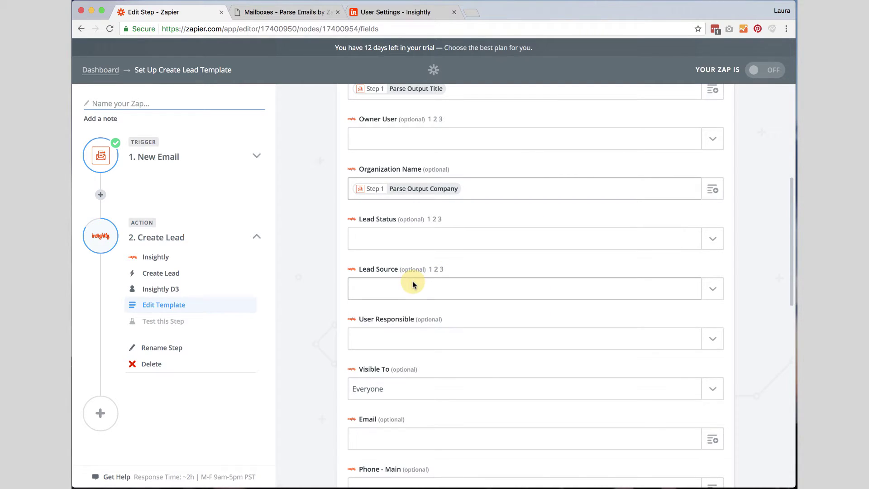
pyautogui.scroll(-1, 413, 285)
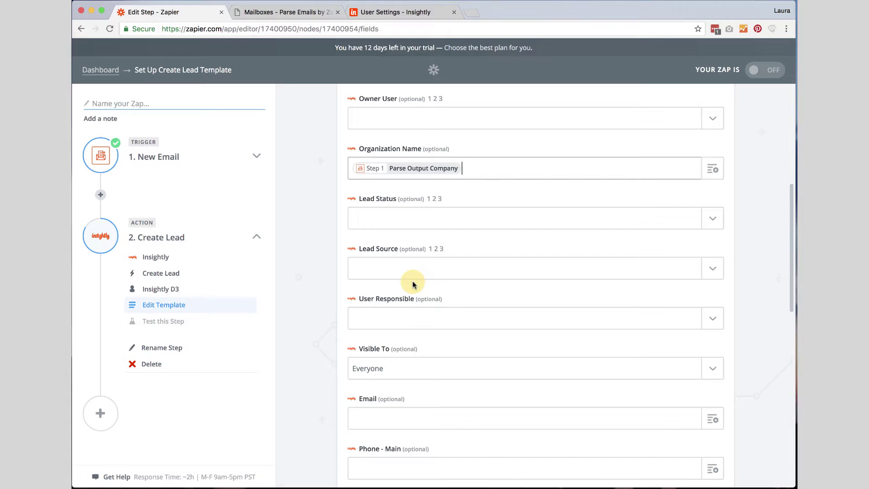
pyautogui.scroll(-5, 413, 284)
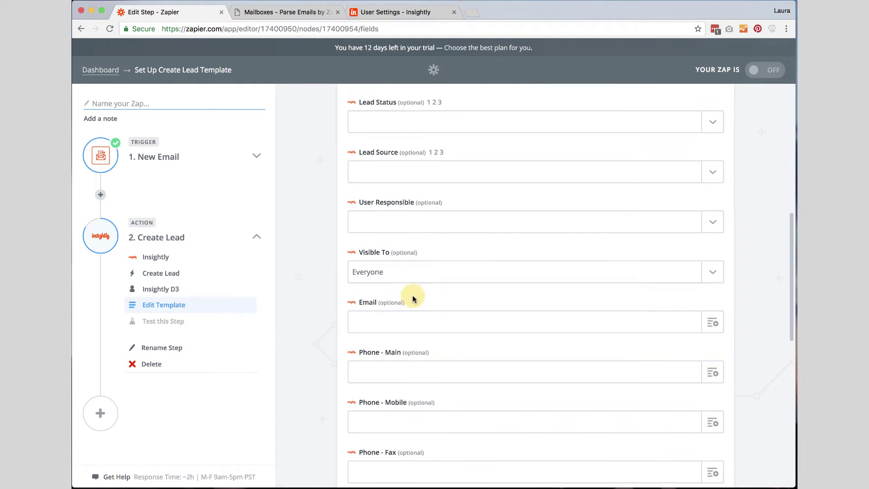
# Insert Parse Output Email into Email and Parse Output Phone into Phone - Main
pyautogui.click(715, 322)
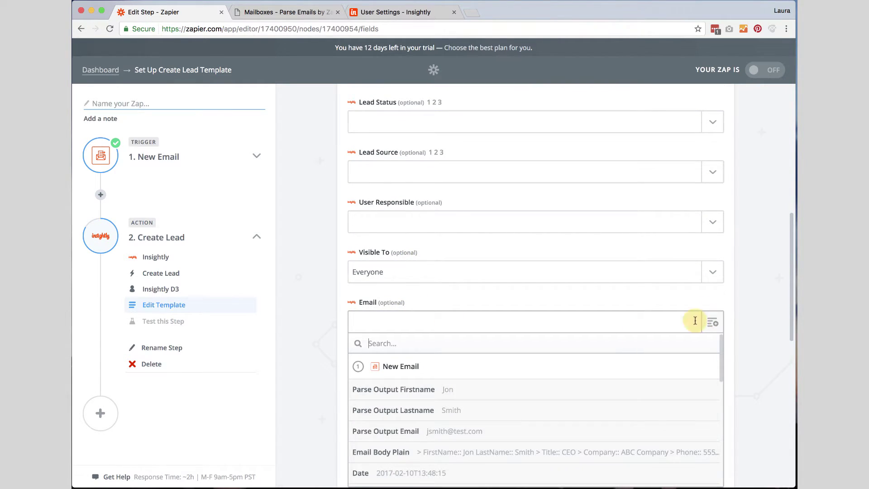
pyautogui.click(396, 383)
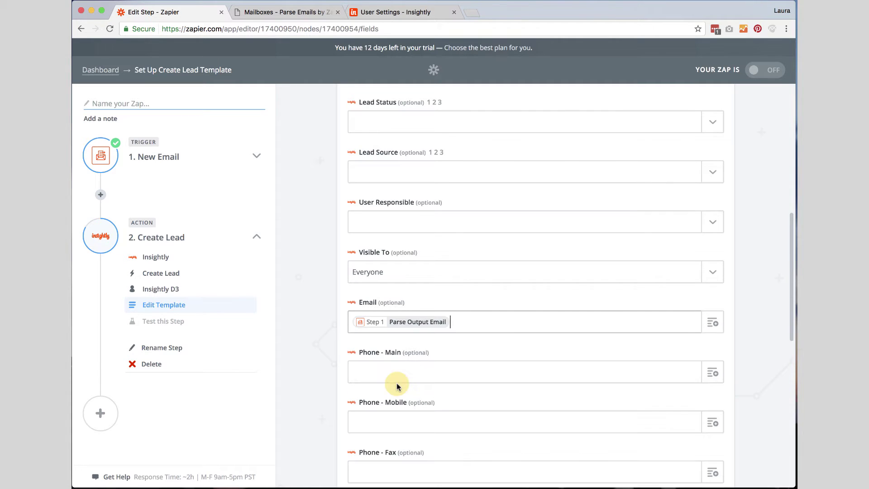
pyautogui.scroll(-3, 396, 383)
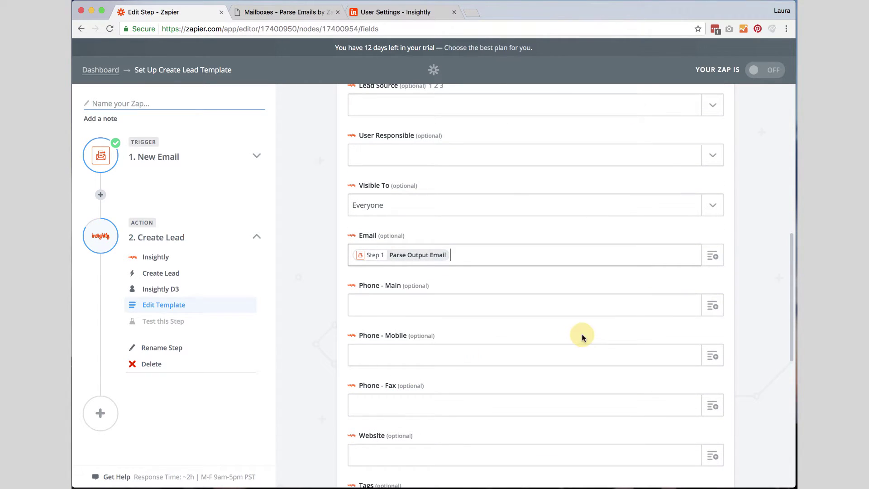
pyautogui.click(712, 305)
pyautogui.scroll(-3, 522, 399)
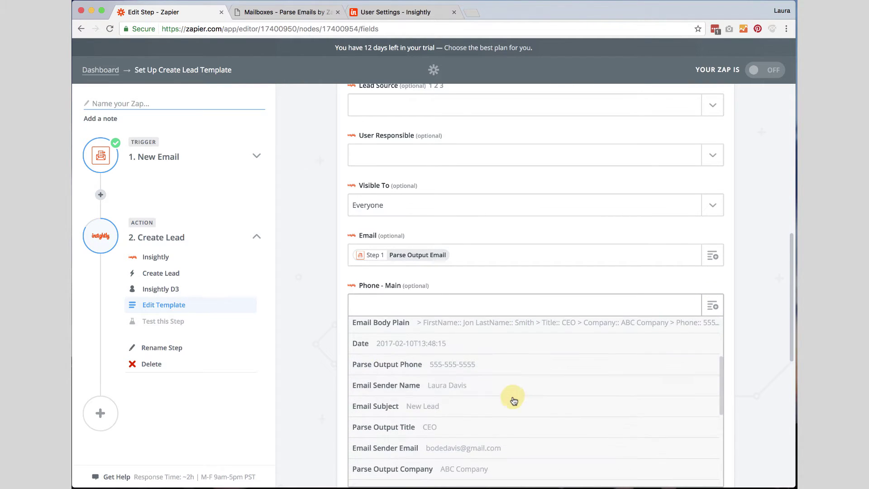
pyautogui.click(417, 365)
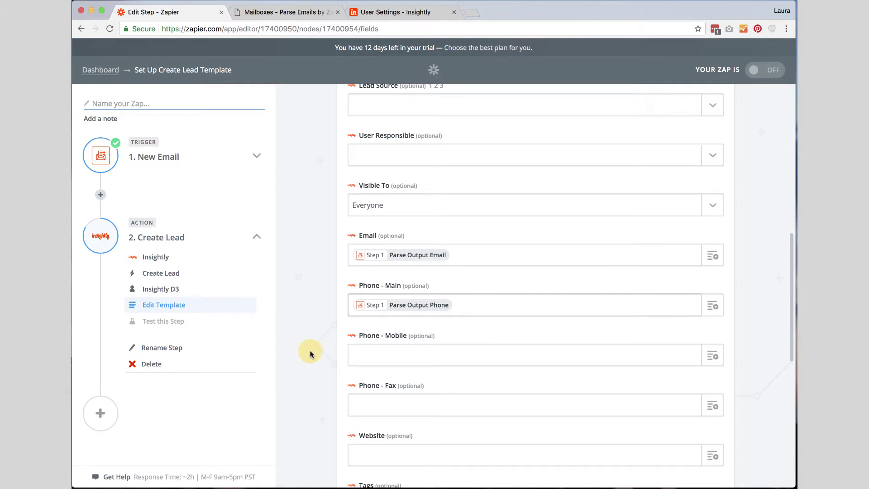
pyautogui.scroll(-1, 308, 351)
pyautogui.scroll(-1, 308, 351)
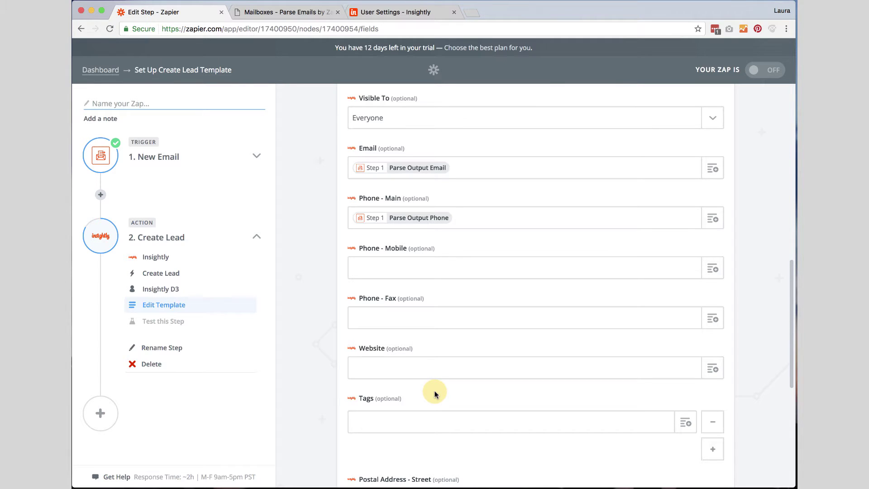
pyautogui.scroll(5, 434, 394)
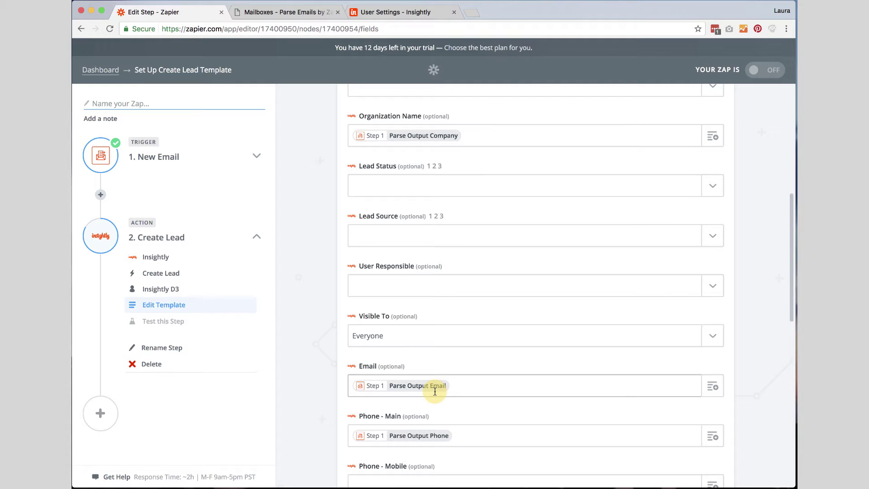
pyautogui.scroll(-5, 435, 391)
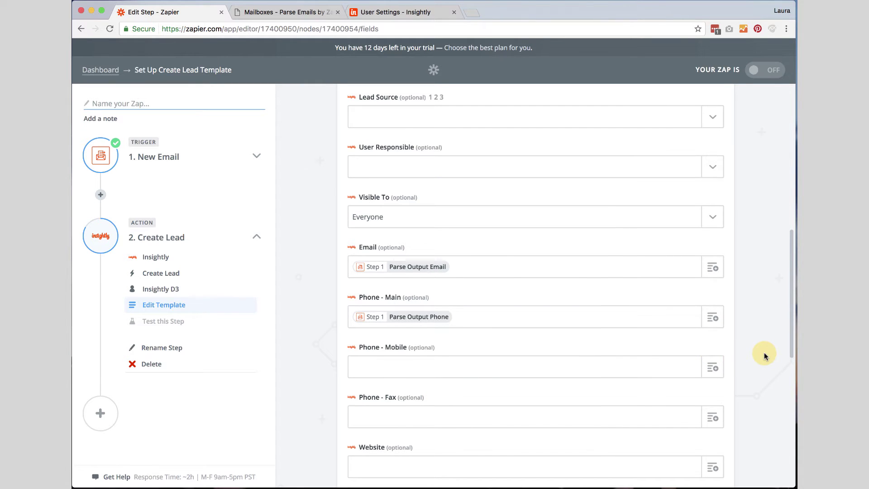
pyautogui.scroll(-5, 765, 354)
pyautogui.scroll(-5, 765, 356)
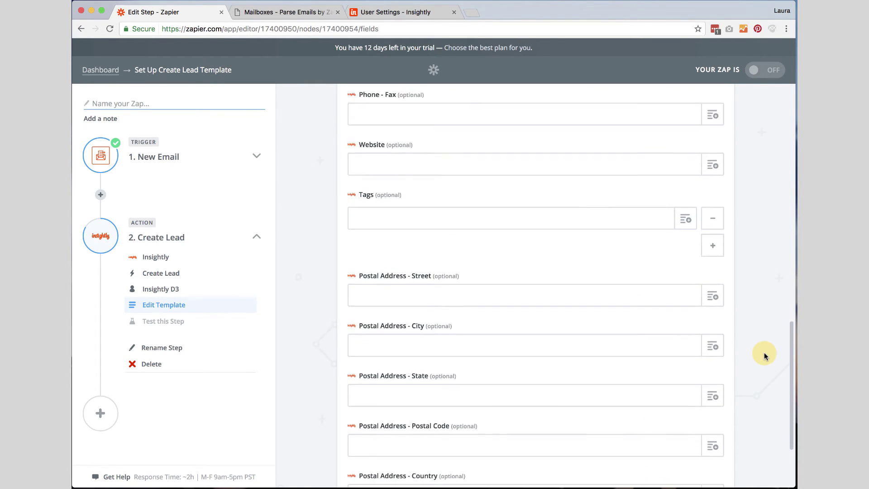
pyautogui.scroll(3, 765, 356)
pyautogui.scroll(1, 764, 356)
pyautogui.click(414, 263)
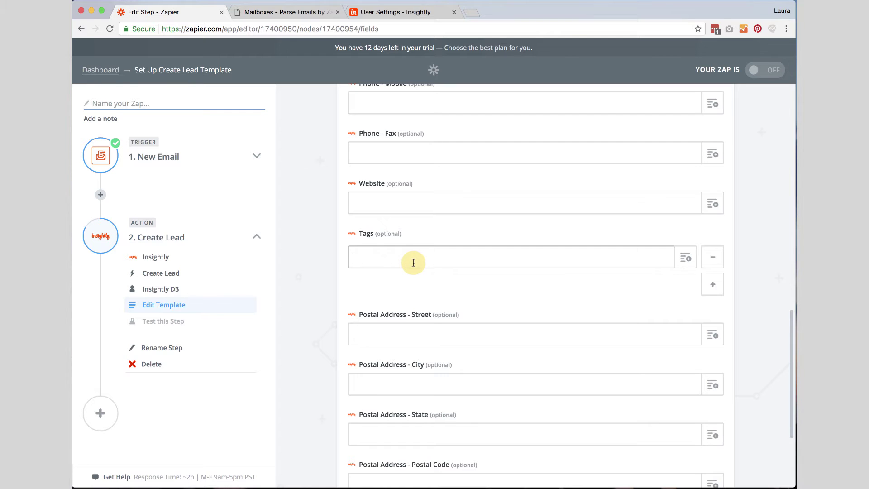
pyautogui.scroll(-1, 414, 262)
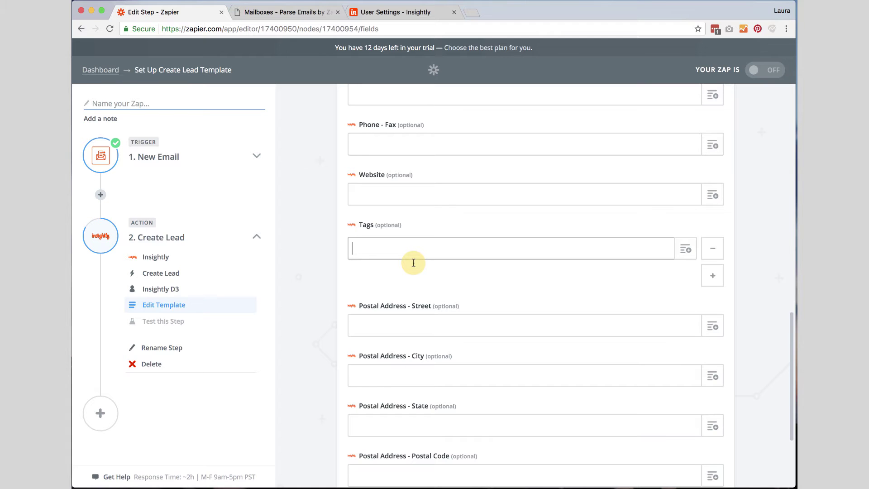
pyautogui.scroll(-5, 413, 262)
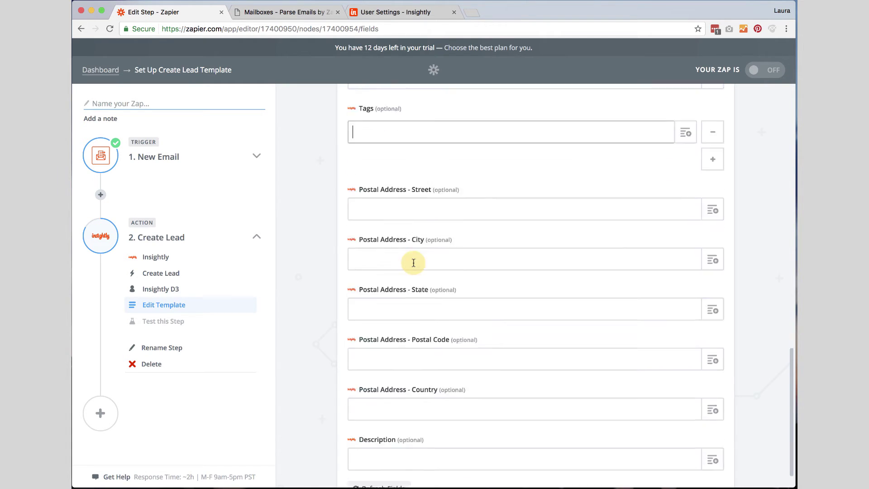
pyautogui.click(400, 376)
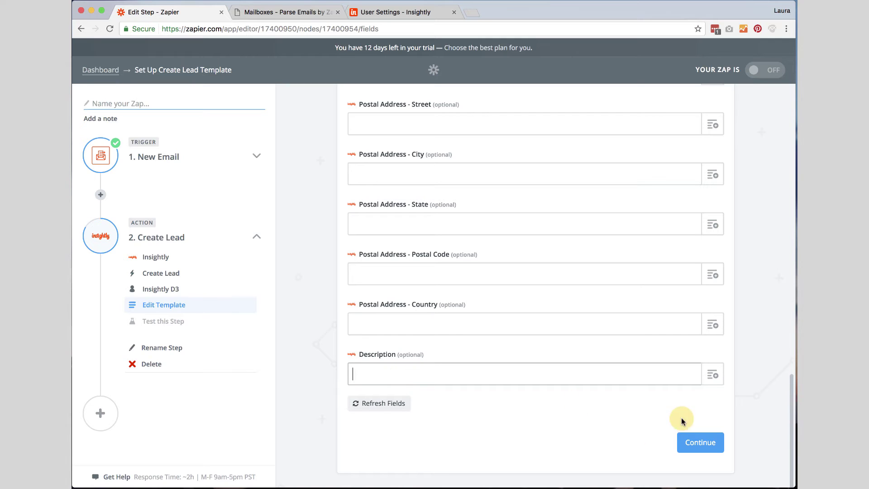
# Review the sample lead for Jon Smith, CEO of ABC Company, and create it in Insightly
pyautogui.click(693, 442)
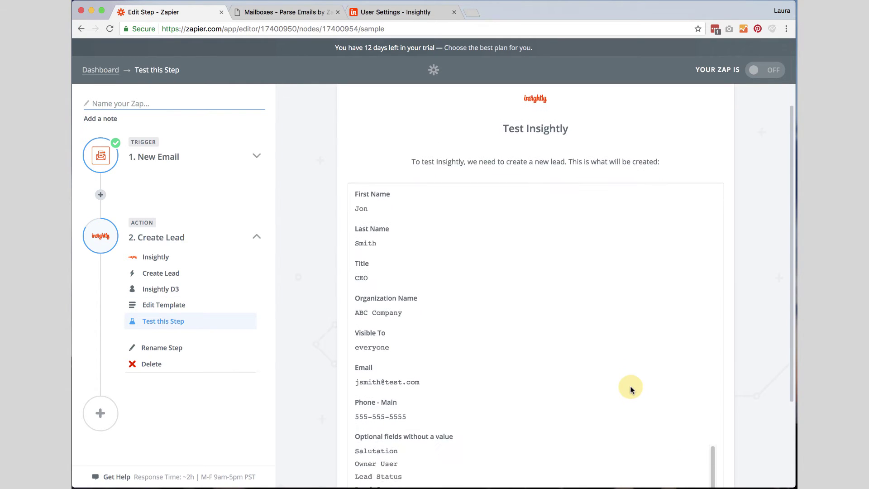
pyautogui.scroll(-3, 632, 389)
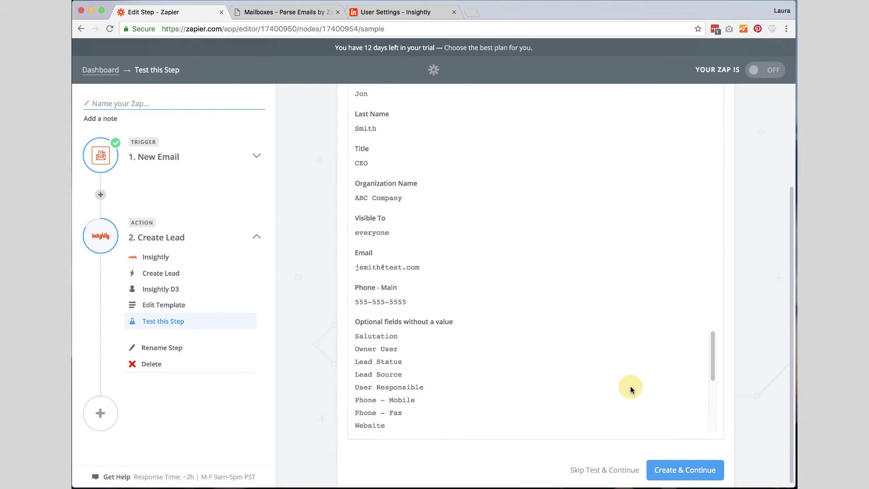
pyautogui.scroll(-1, 632, 389)
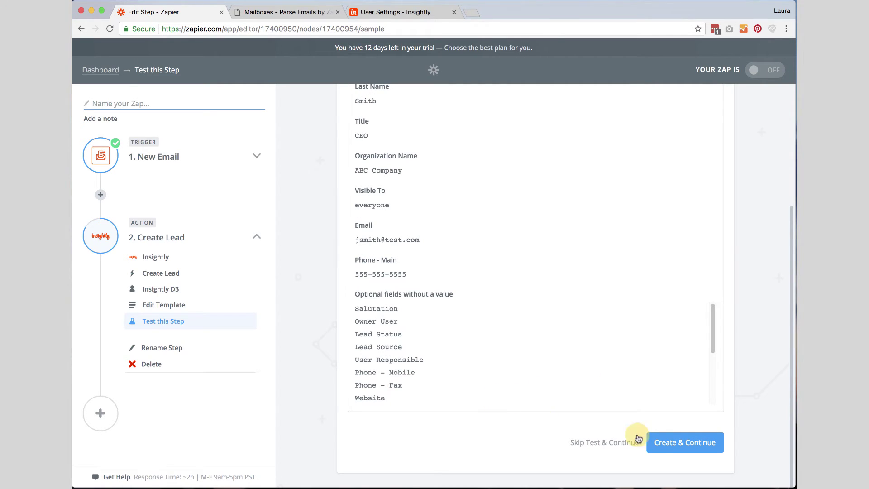
pyautogui.click(692, 444)
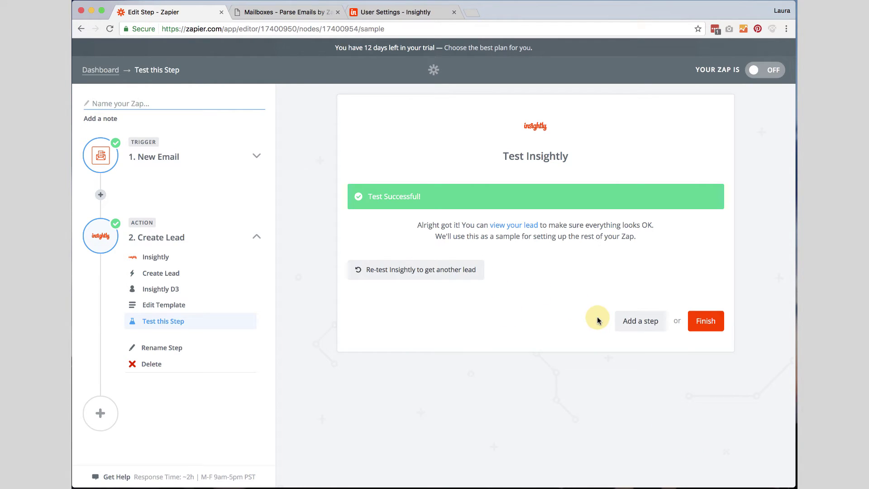
pyautogui.click(393, 17)
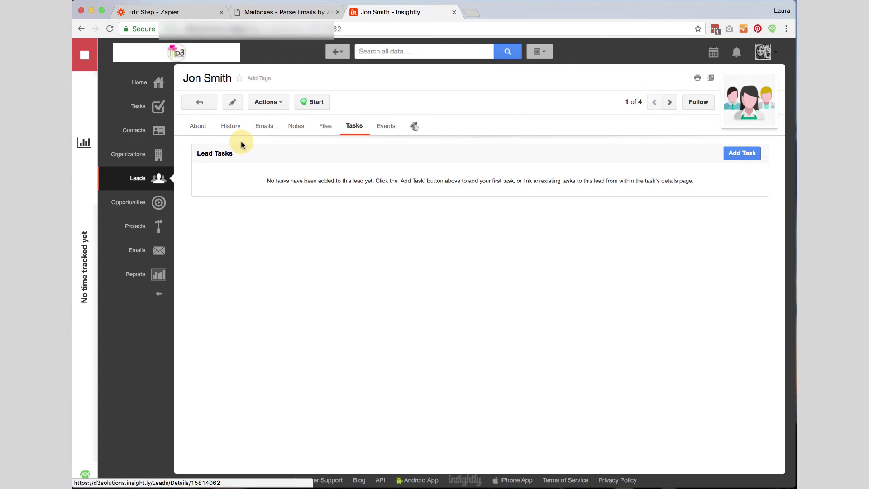
pyautogui.click(194, 127)
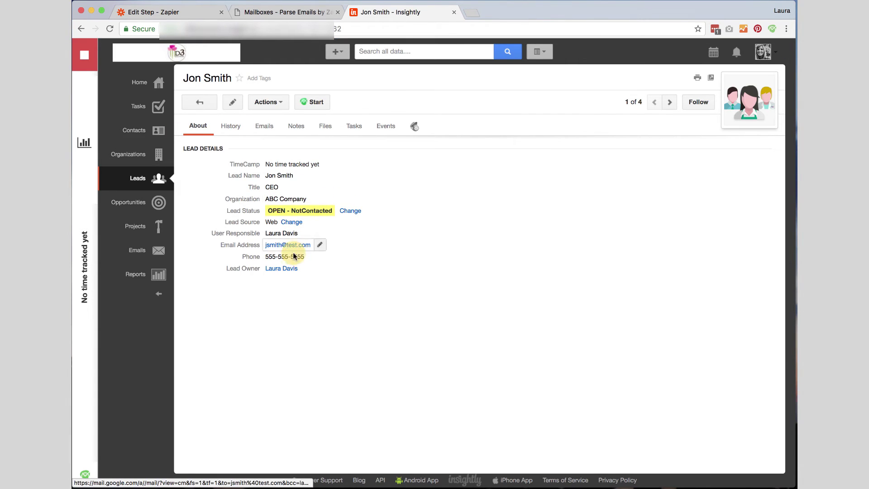
pyautogui.click(189, 11)
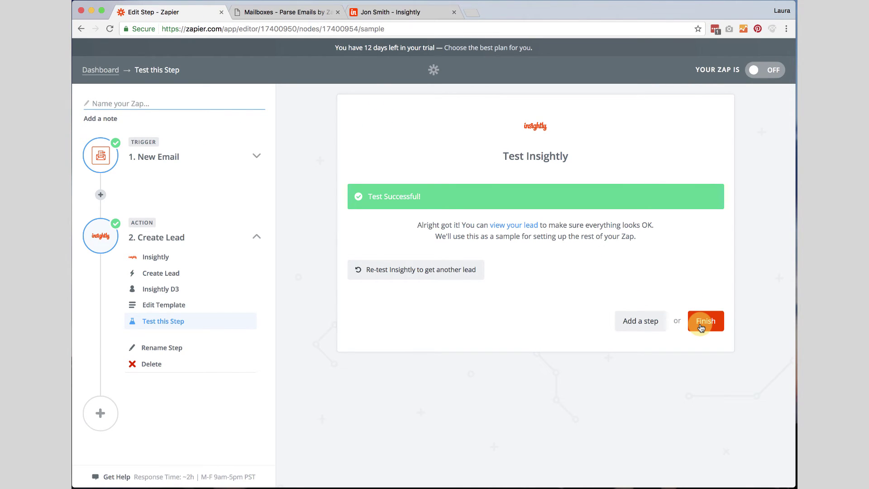
# Finish the Zap, name it 'CreateLead from Email', switch it on, and go to the dashboard
pyautogui.click(701, 327)
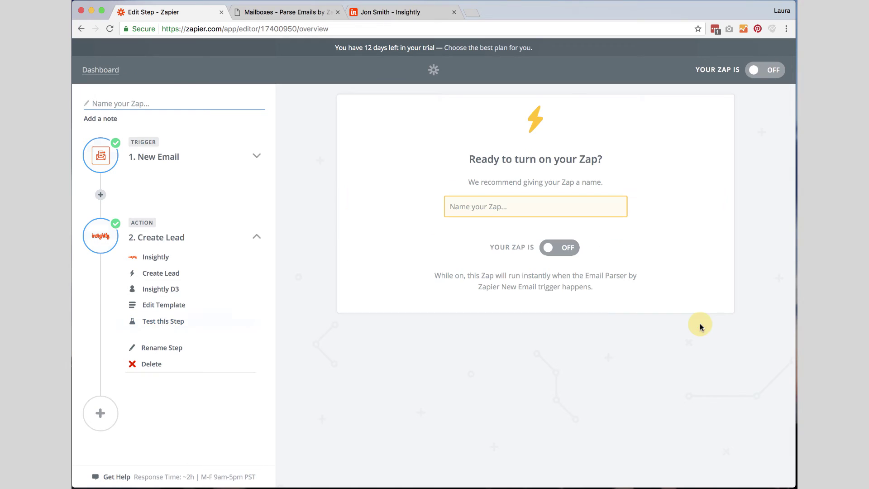
pyautogui.click(514, 206)
pyautogui.write('CreateLead from Email')
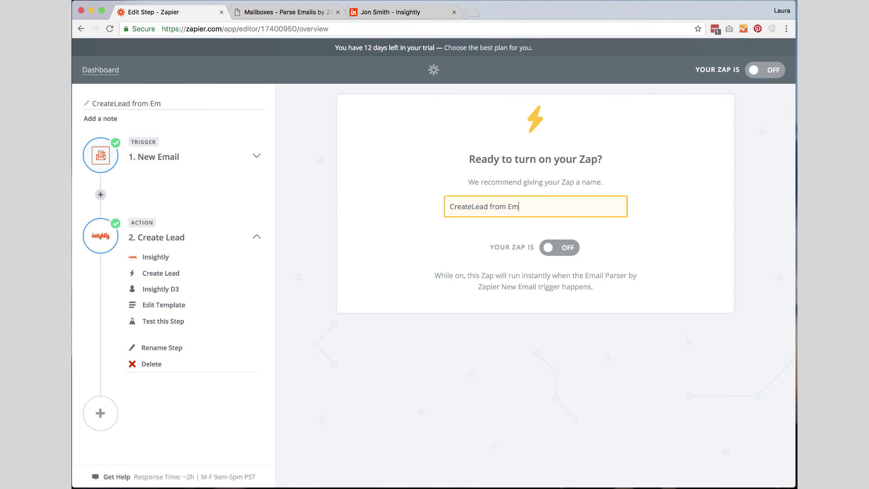
pyautogui.click(565, 252)
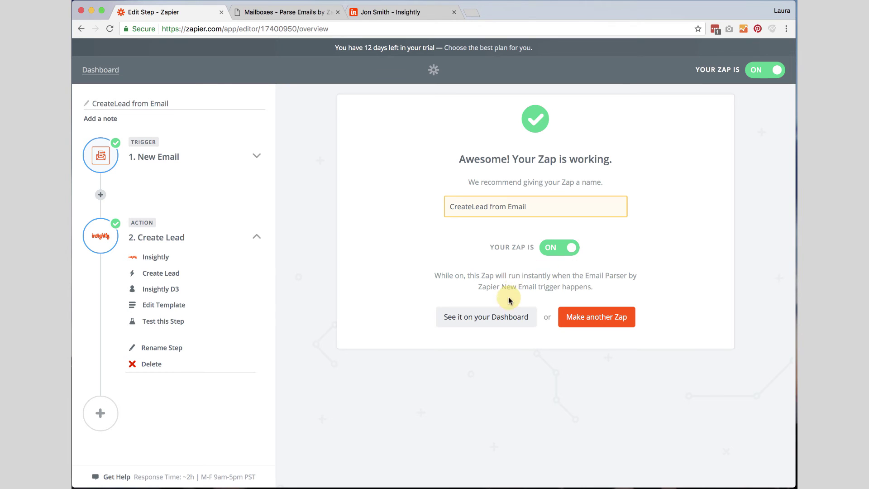
pyautogui.click(505, 316)
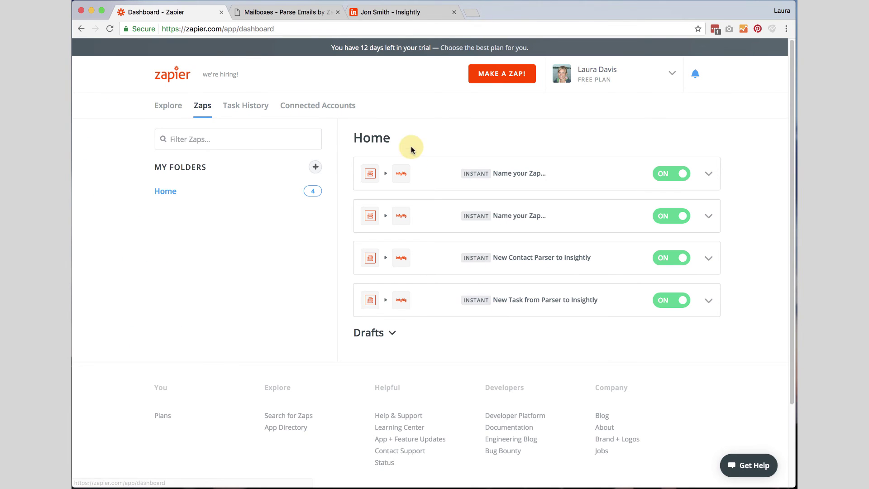
# Reload the dashboard and view the first Zap's task history, which has no tasks
pyautogui.press('super+r')
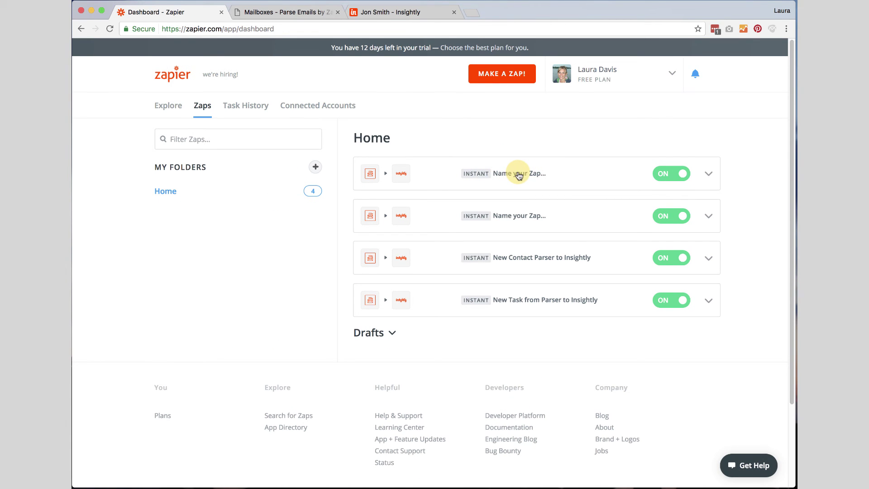
pyautogui.click(708, 174)
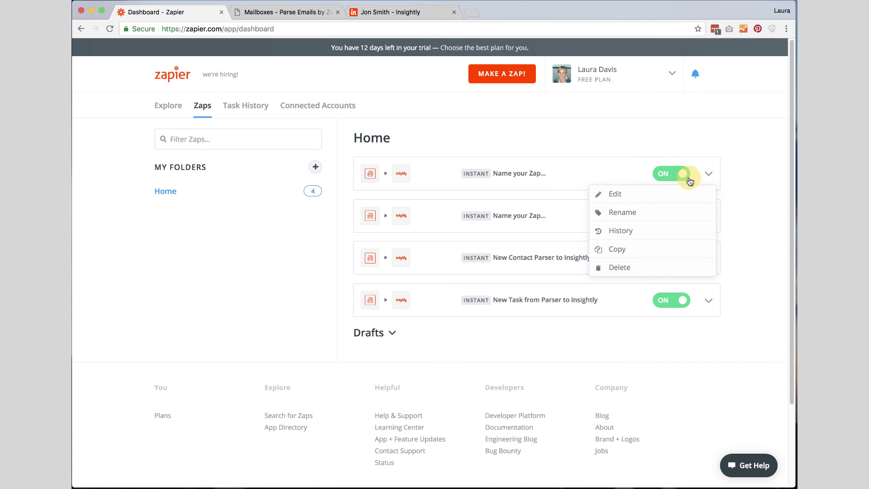
pyautogui.click(627, 236)
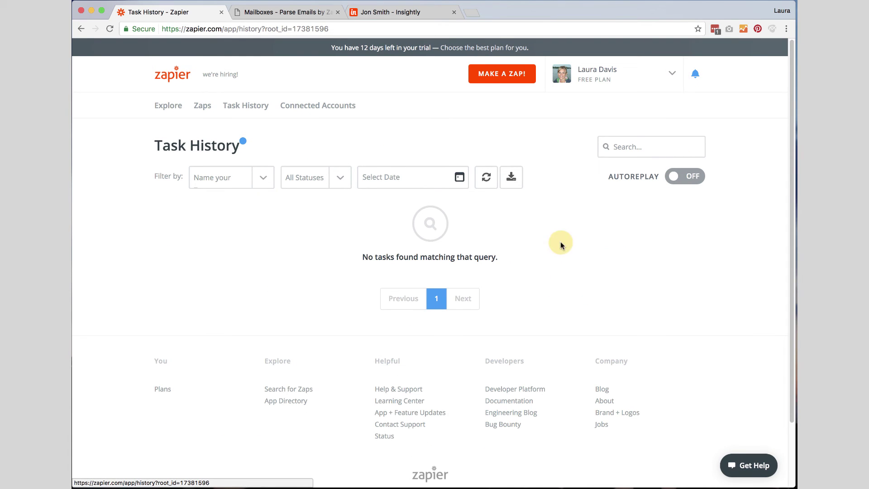